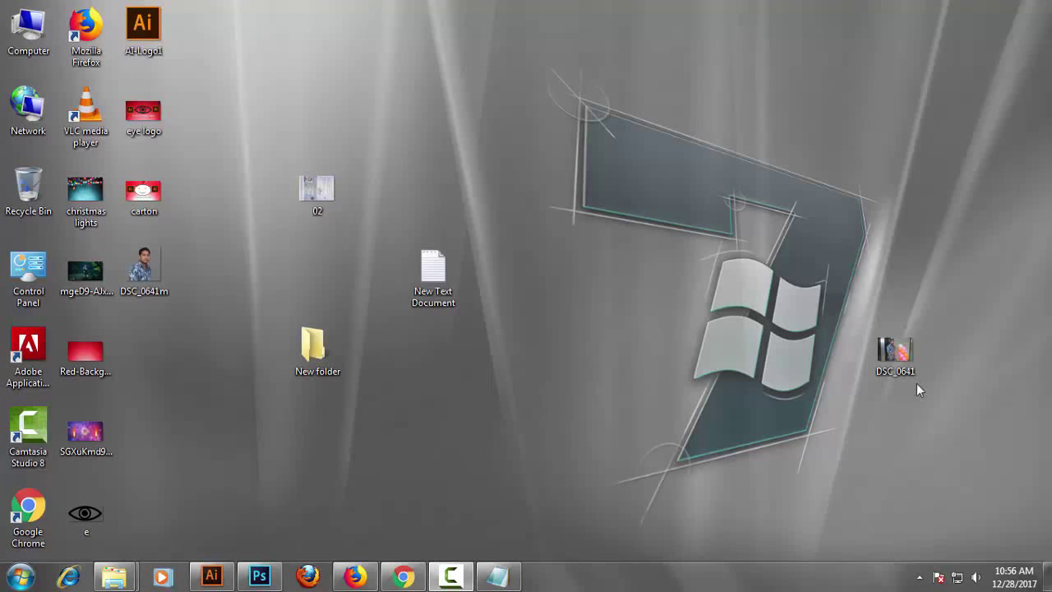
Step: Create a new white 1920×1080 px document at 72 ppi, then minimize Photoshop
click(259, 575)
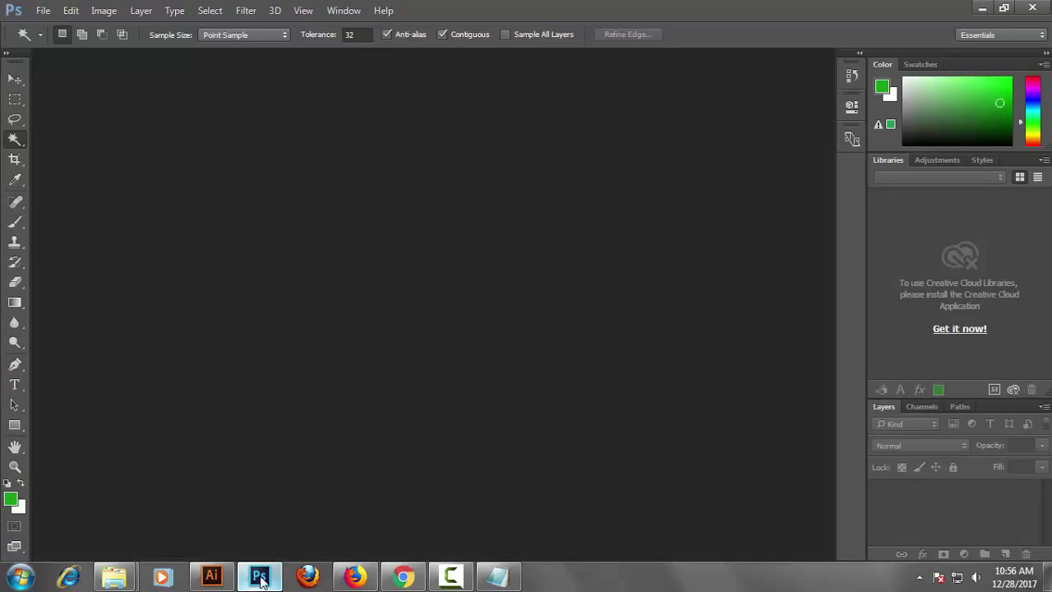
click(43, 10)
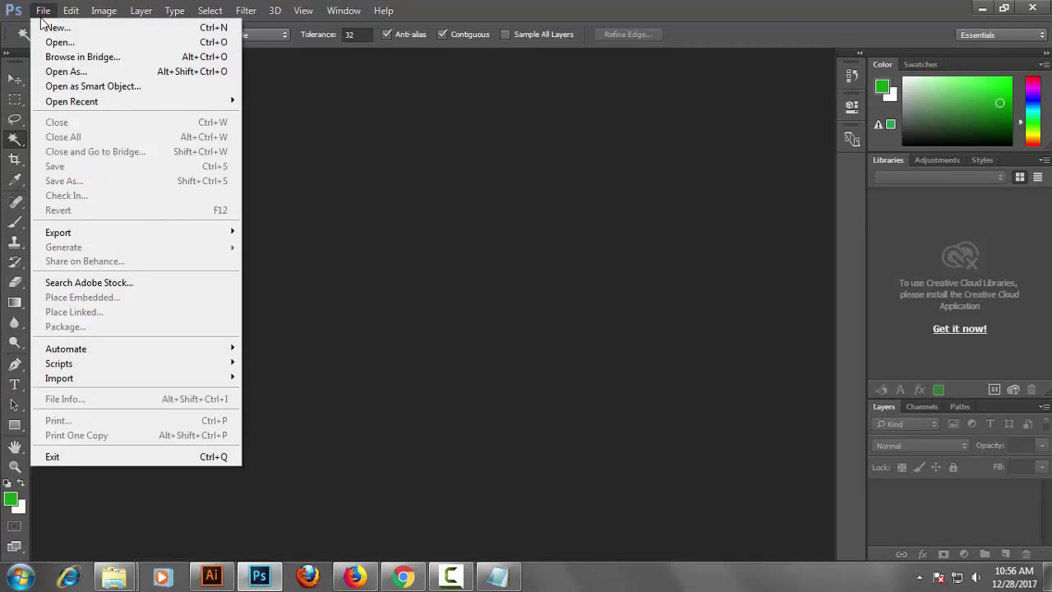
click(55, 28)
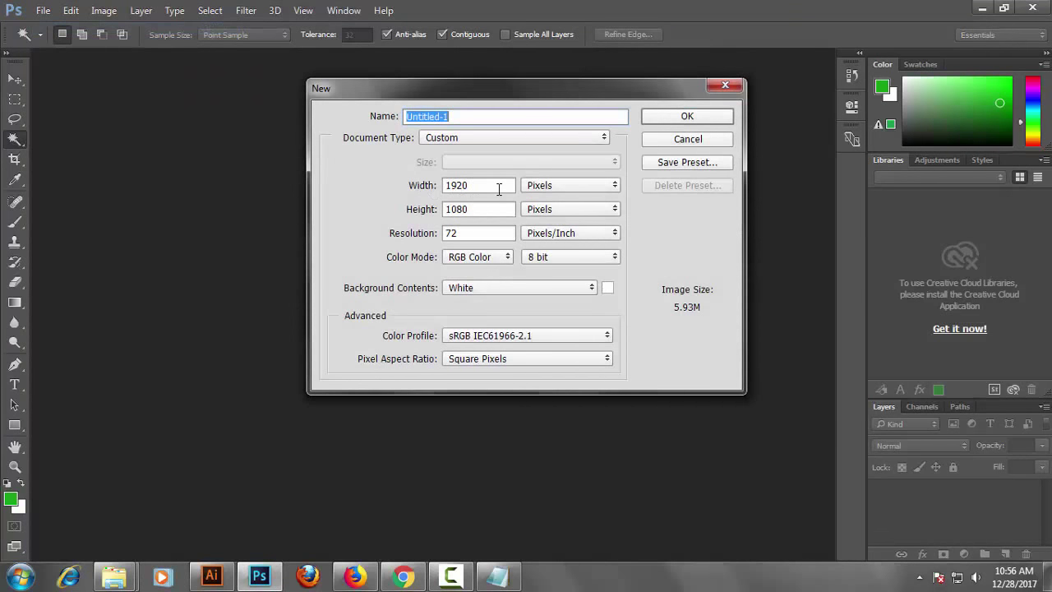
mouse_move(499, 189)
mouse_down()
mouse_move(435, 187)
mouse_move(443, 235)
mouse_up()
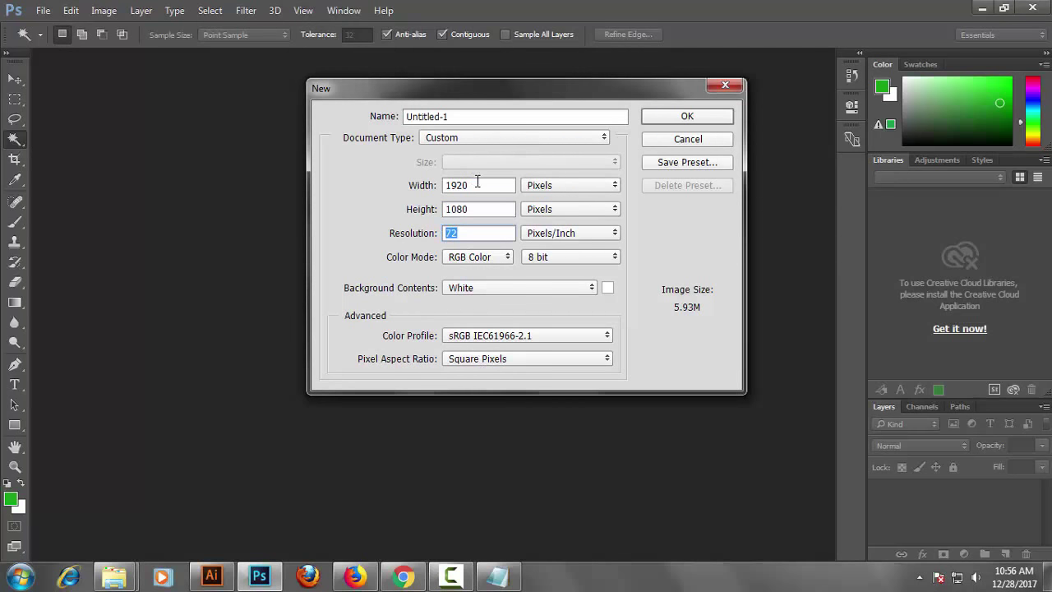
drag(492, 186, 422, 185)
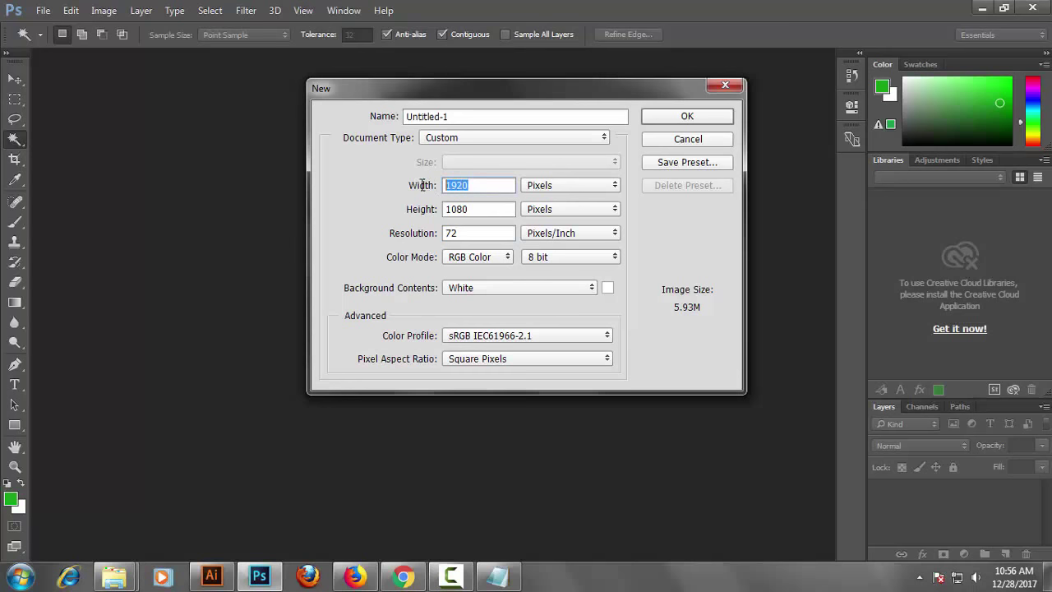
drag(482, 212, 431, 217)
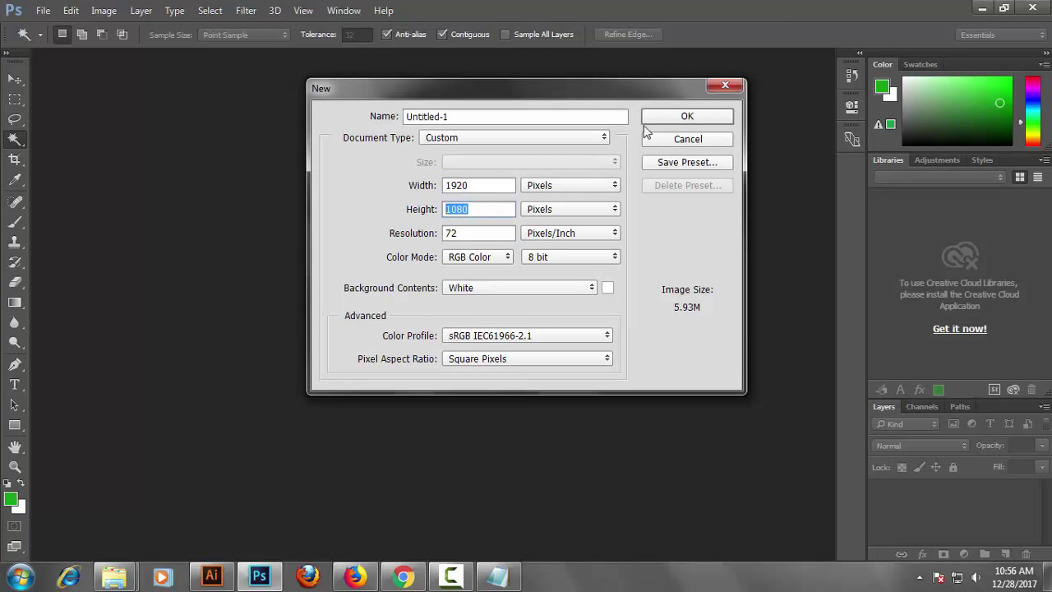
click(685, 118)
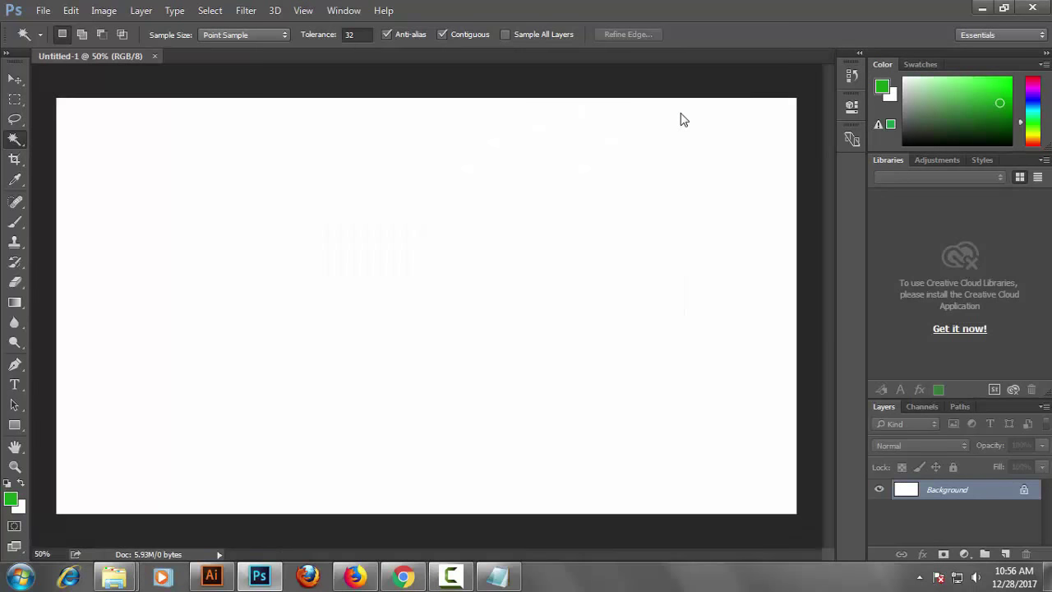
click(981, 9)
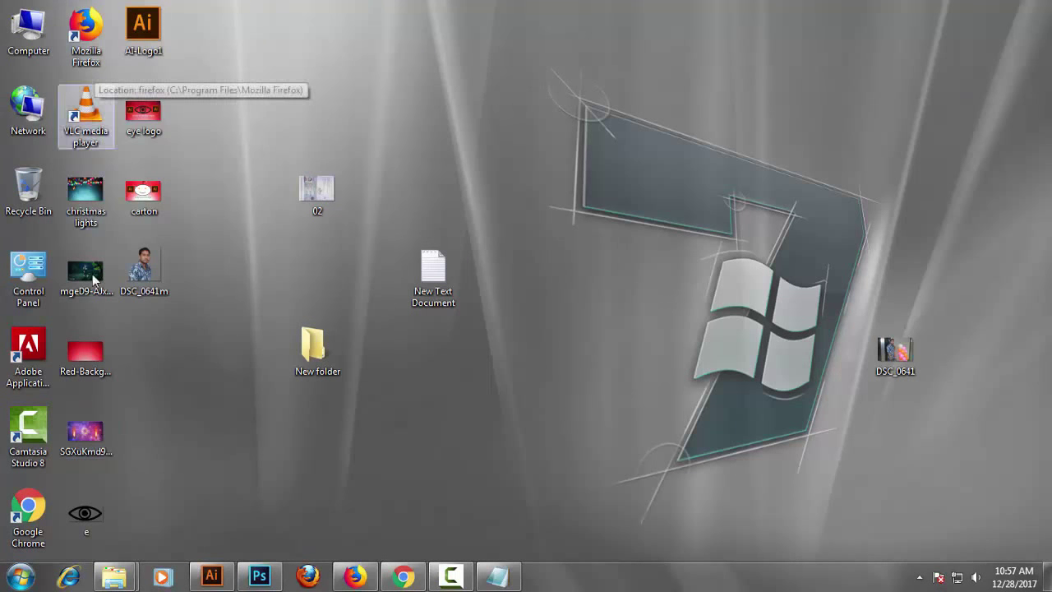
Step: Place the fireworks image SGXuKmd9Mho-640x350 and stretch it to cover the whole canvas
mouse_move(111, 437)
mouse_down()
mouse_move(377, 437)
mouse_move(364, 315)
mouse_up()
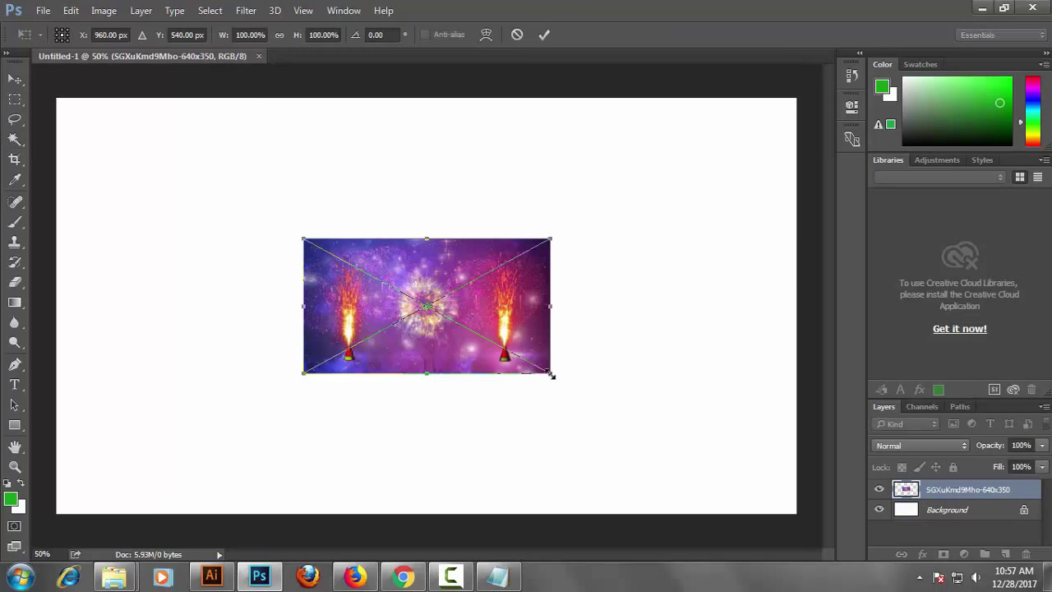
mouse_move(554, 374)
mouse_down()
mouse_move(718, 496)
mouse_move(779, 502)
mouse_move(788, 557)
mouse_up()
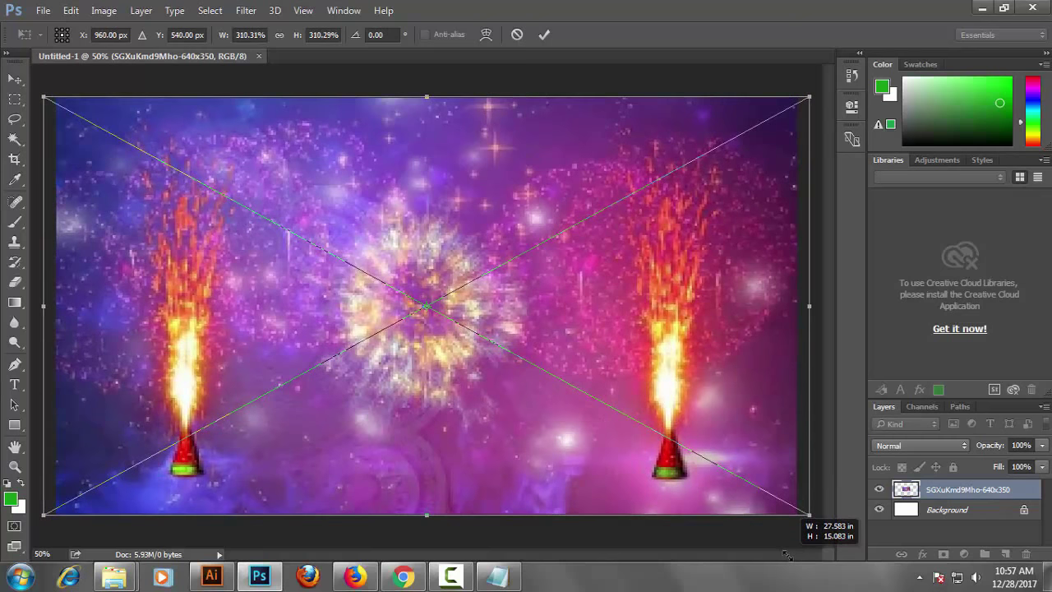
click(545, 35)
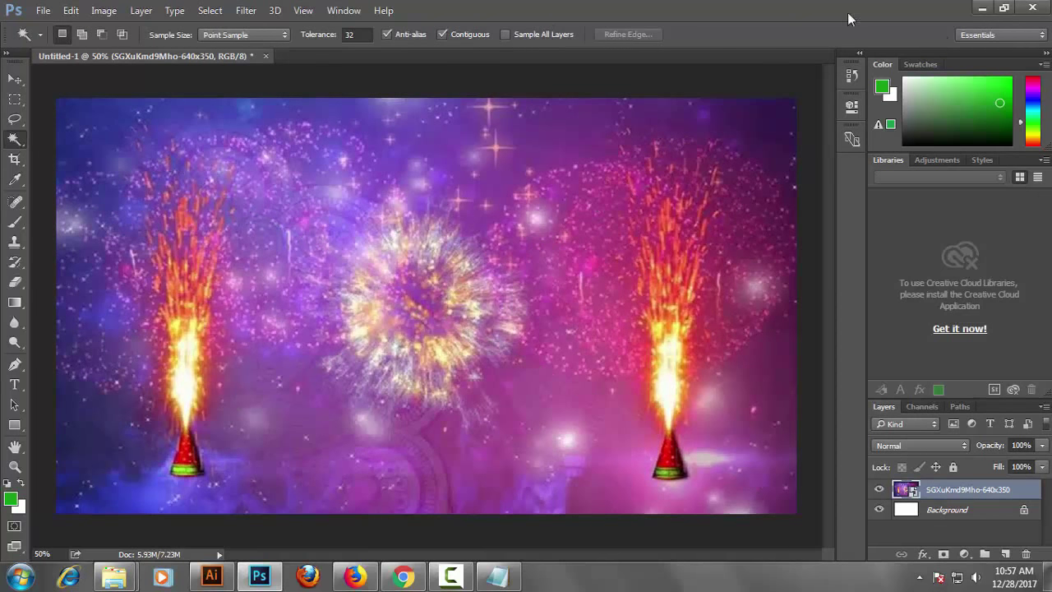
click(983, 8)
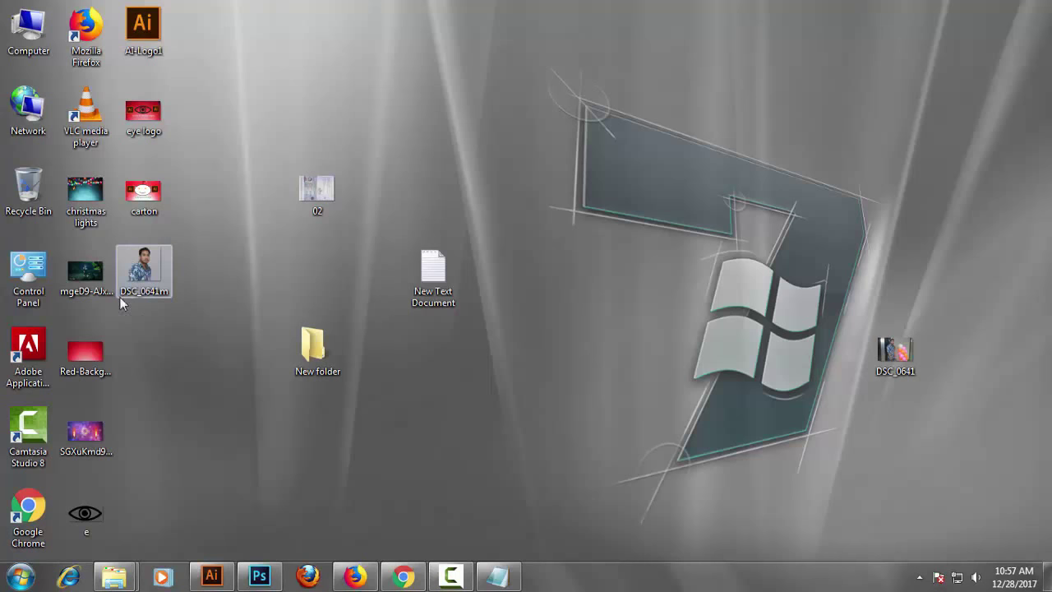
Step: Place the DSC_0641m portrait as a layer, enlarged and positioned along the banner's left edge
drag(131, 284, 293, 551)
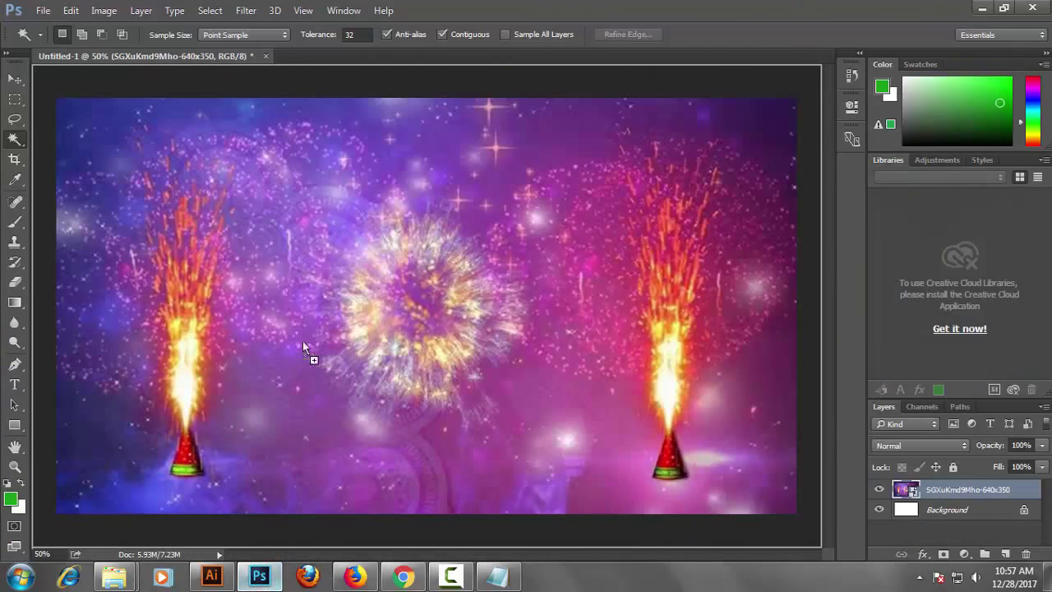
mouse_move(293, 551)
mouse_down()
mouse_move(308, 341)
mouse_move(164, 320)
mouse_up()
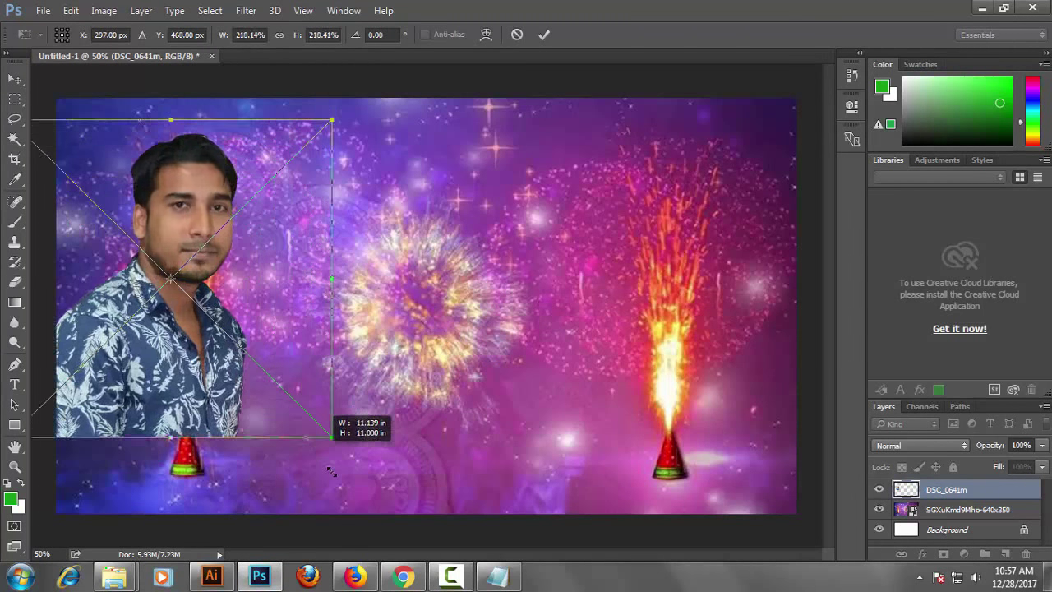
drag(258, 359, 374, 475)
drag(201, 418, 237, 452)
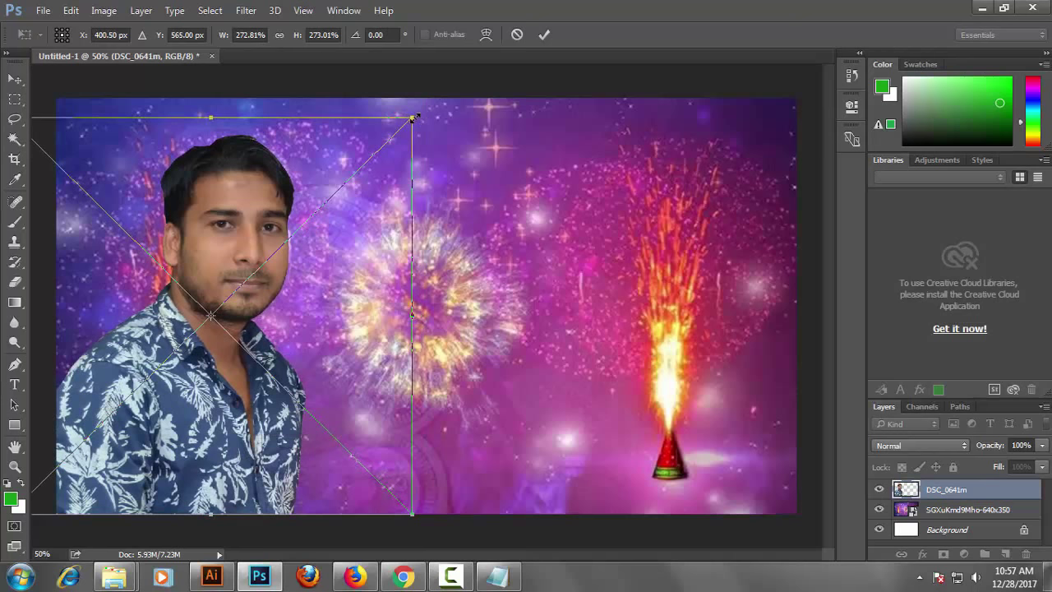
mouse_move(416, 117)
mouse_down()
mouse_move(429, 97)
mouse_move(463, 88)
mouse_move(444, 92)
mouse_up()
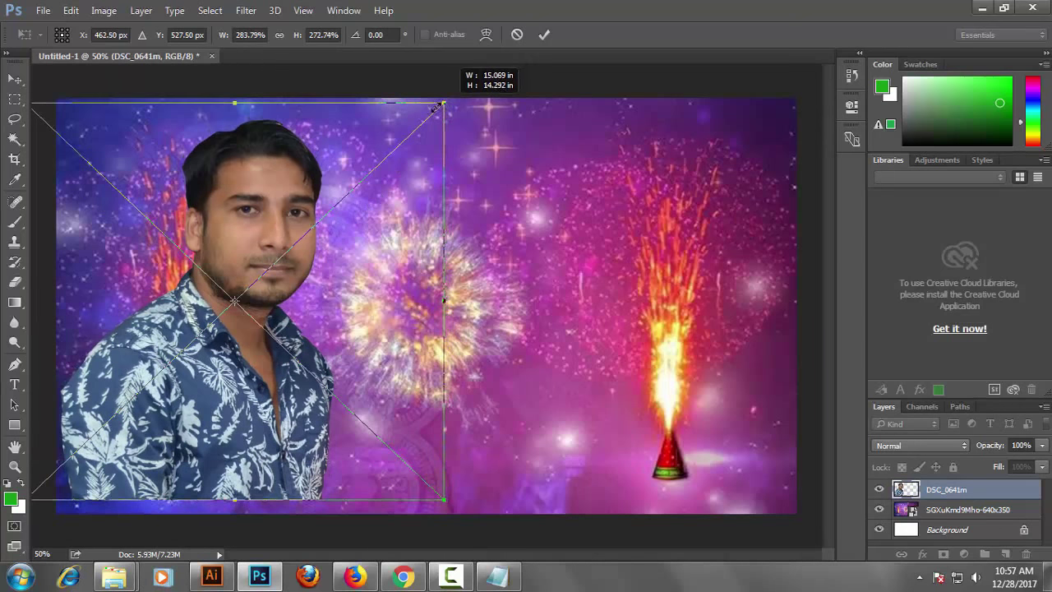
drag(260, 362, 246, 382)
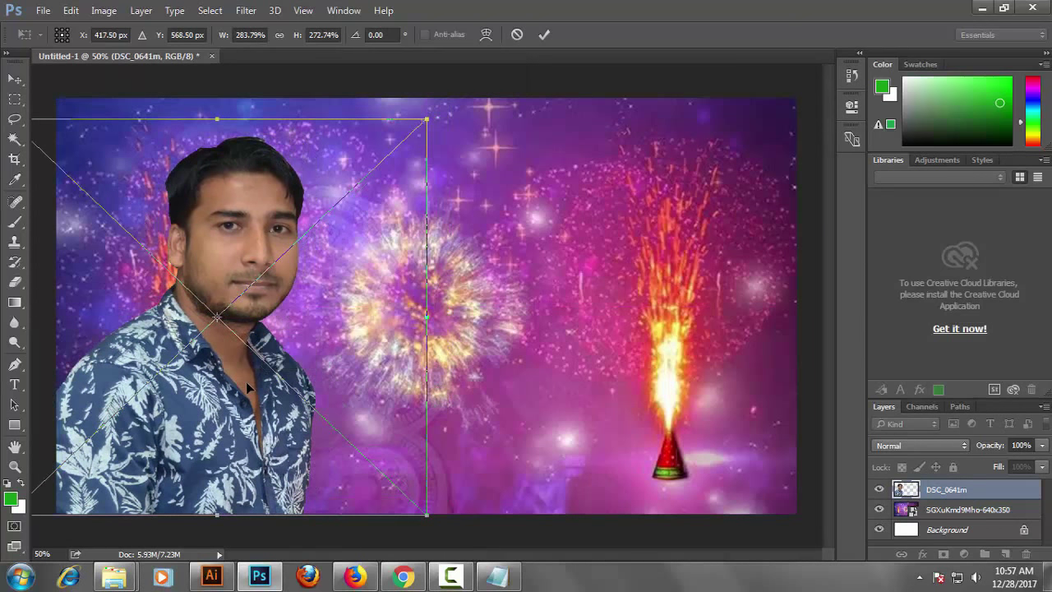
click(543, 34)
key(w)
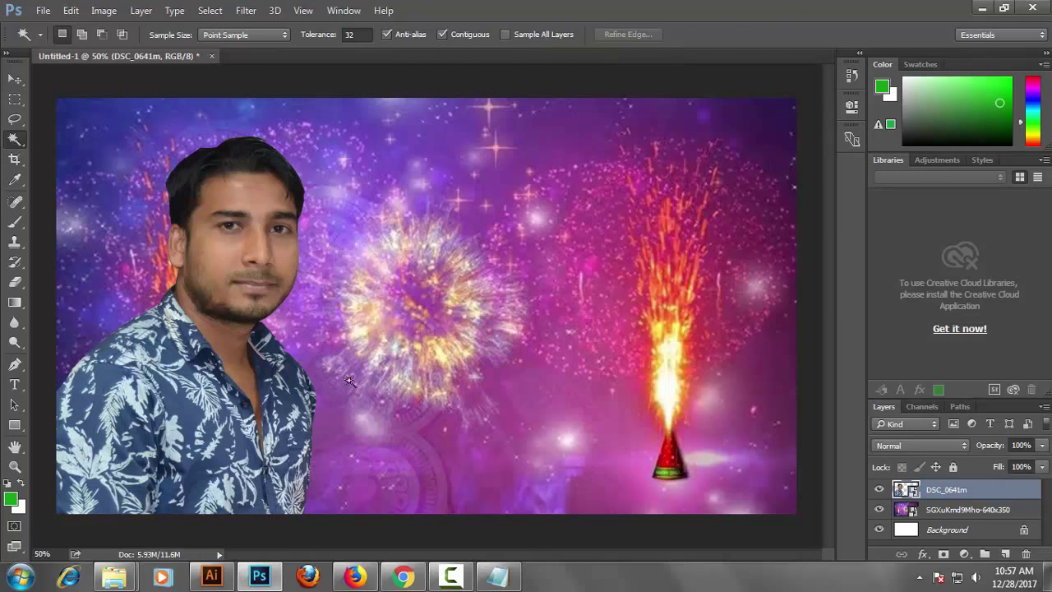
click(983, 8)
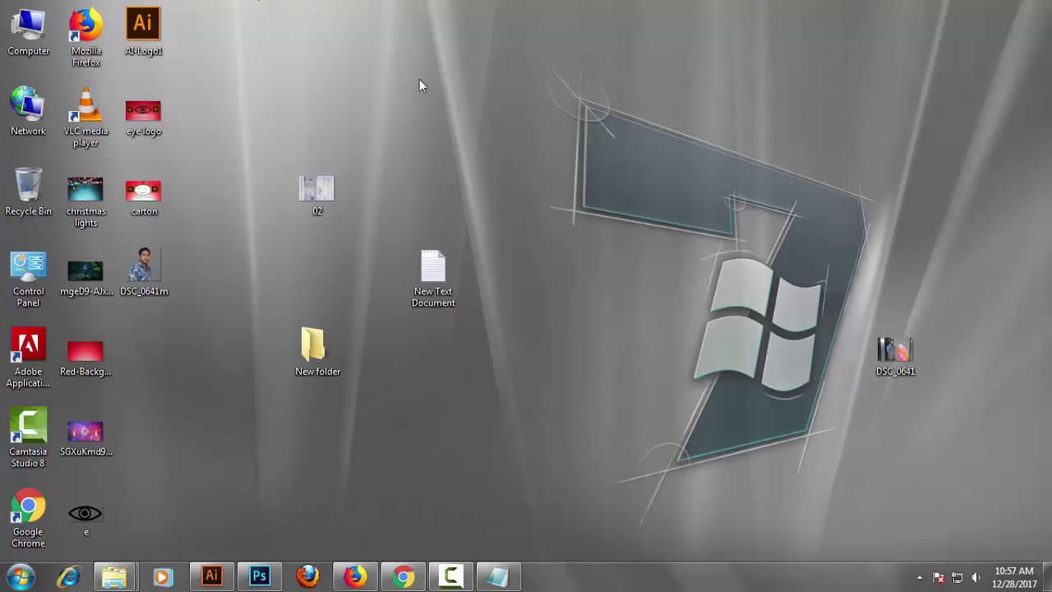
Step: Ungroup the Creative Mad logo artwork from its background in Illustrator's liton-2.ai
click(216, 579)
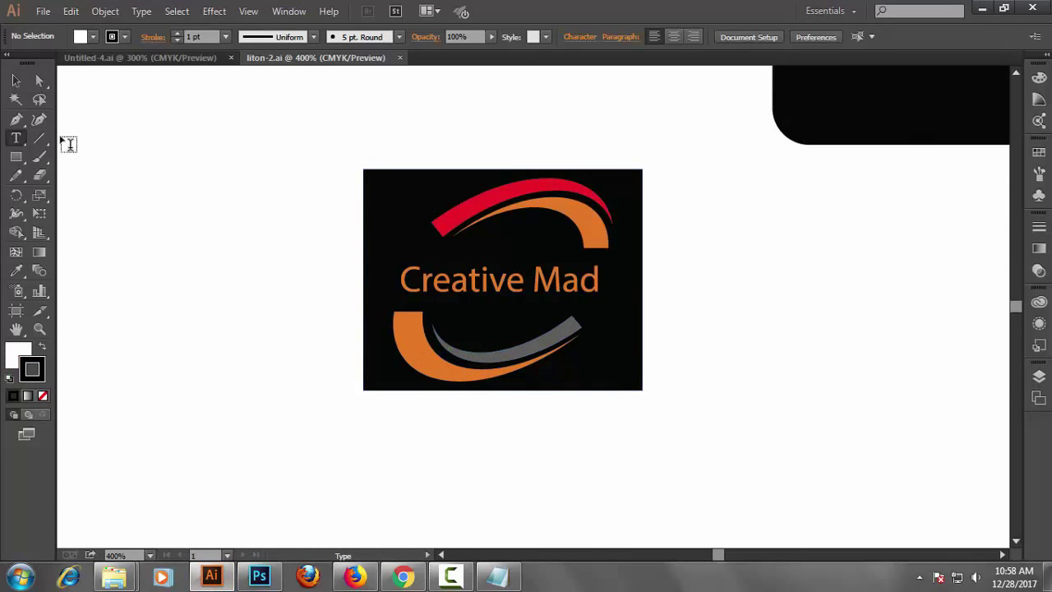
click(16, 81)
click(459, 368)
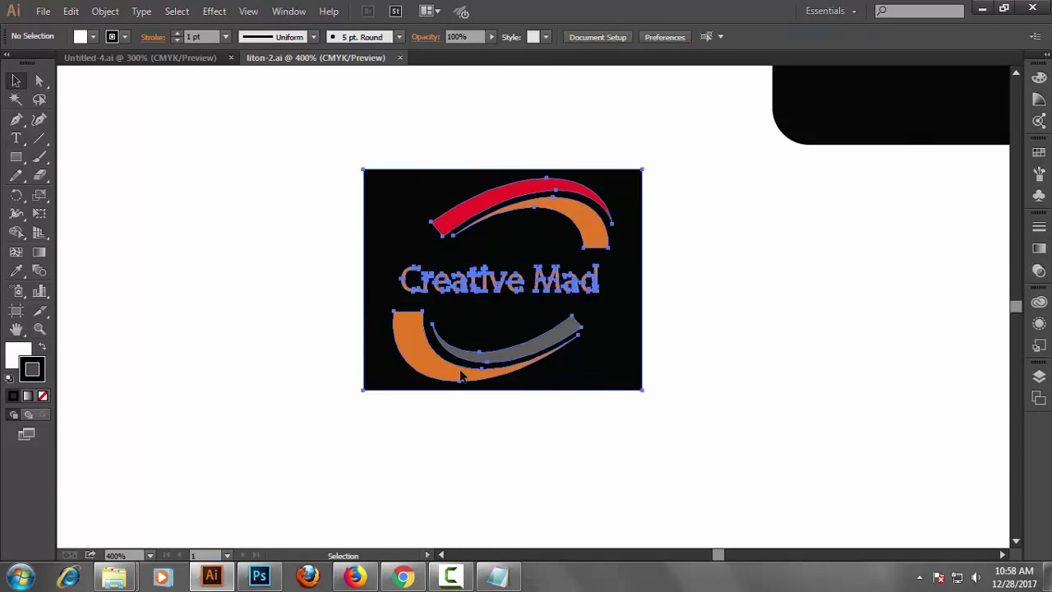
right_click(458, 373)
click(496, 458)
click(488, 477)
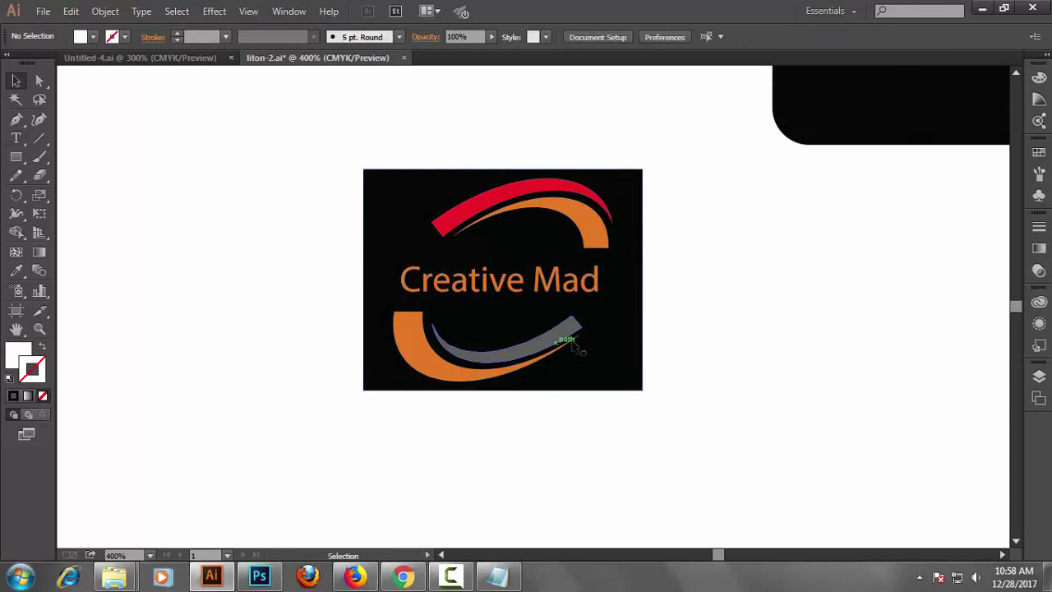
Step: Delete the black background rectangles and leave the Creative Mad logo group selected
drag(452, 303, 815, 390)
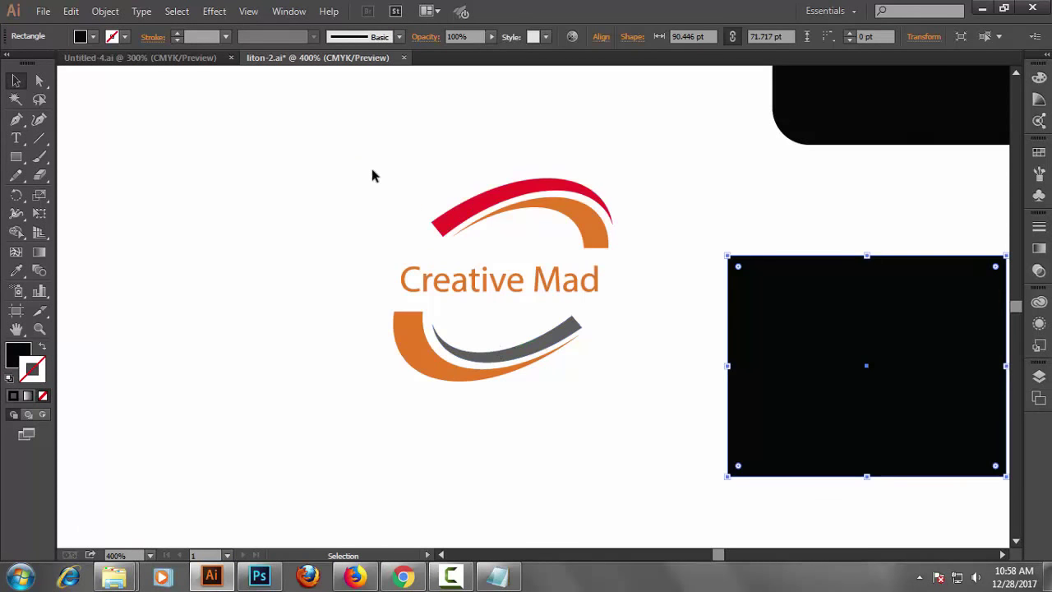
drag(372, 171, 552, 352)
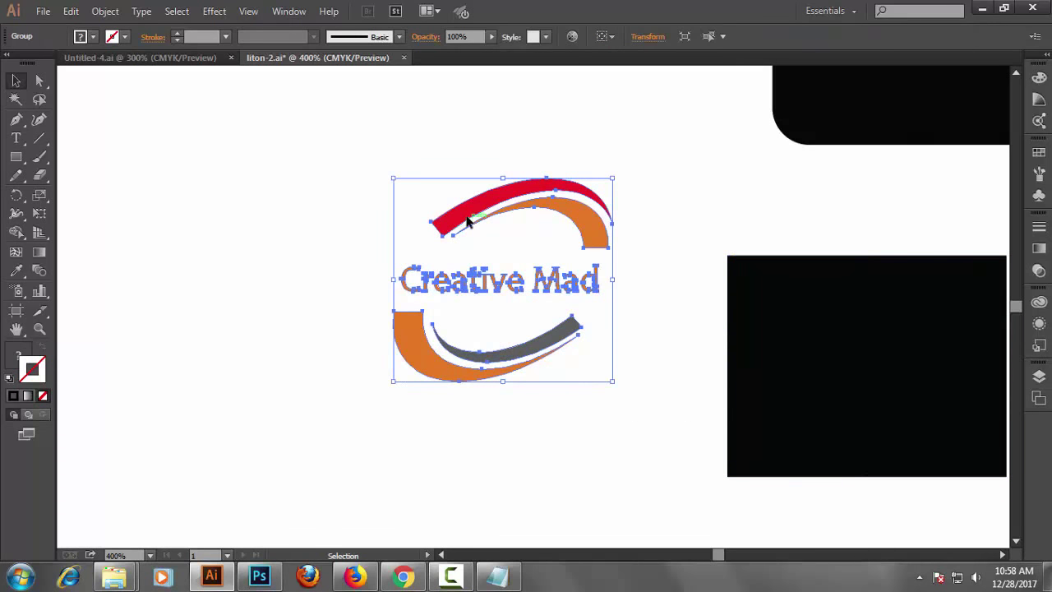
drag(467, 220, 367, 228)
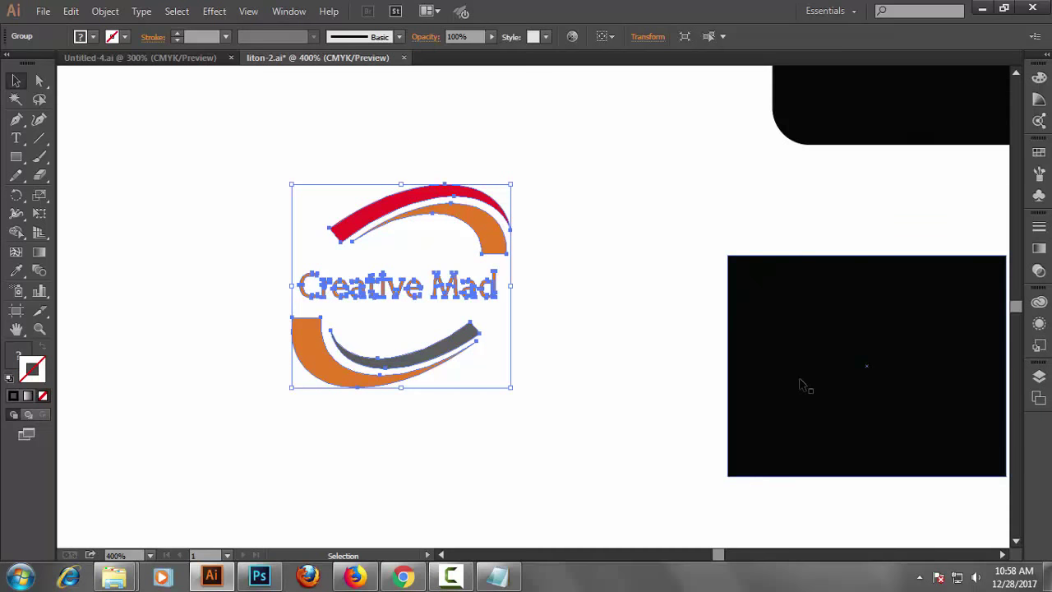
key(Delete)
key(ctrl+z)
drag(806, 376, 710, 374)
key(Delete)
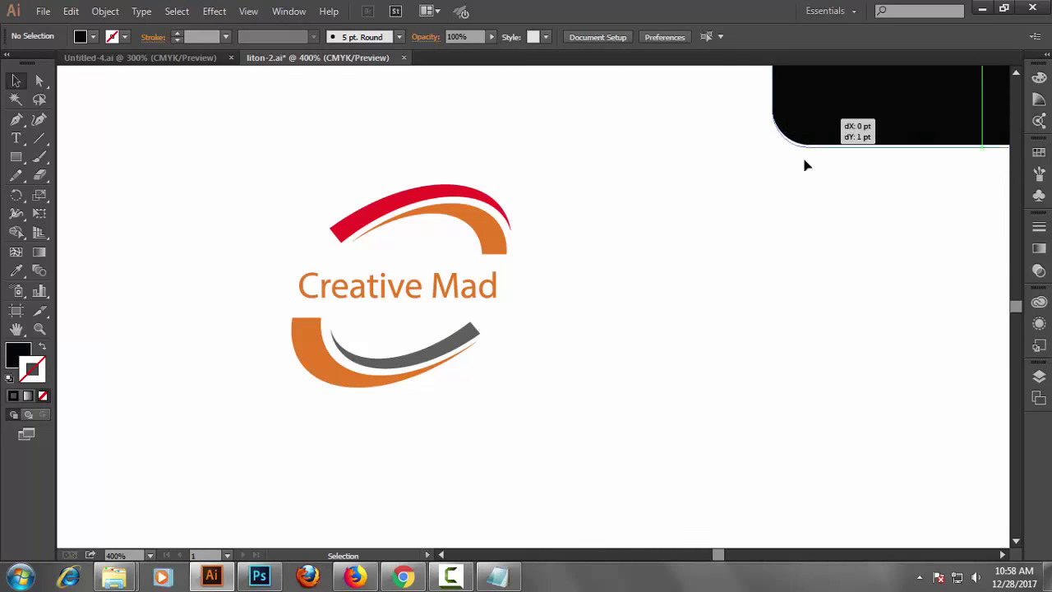
drag(803, 155, 728, 279)
key(Delete)
mouse_move(289, 174)
mouse_down()
mouse_move(514, 393)
mouse_move(268, 98)
mouse_up()
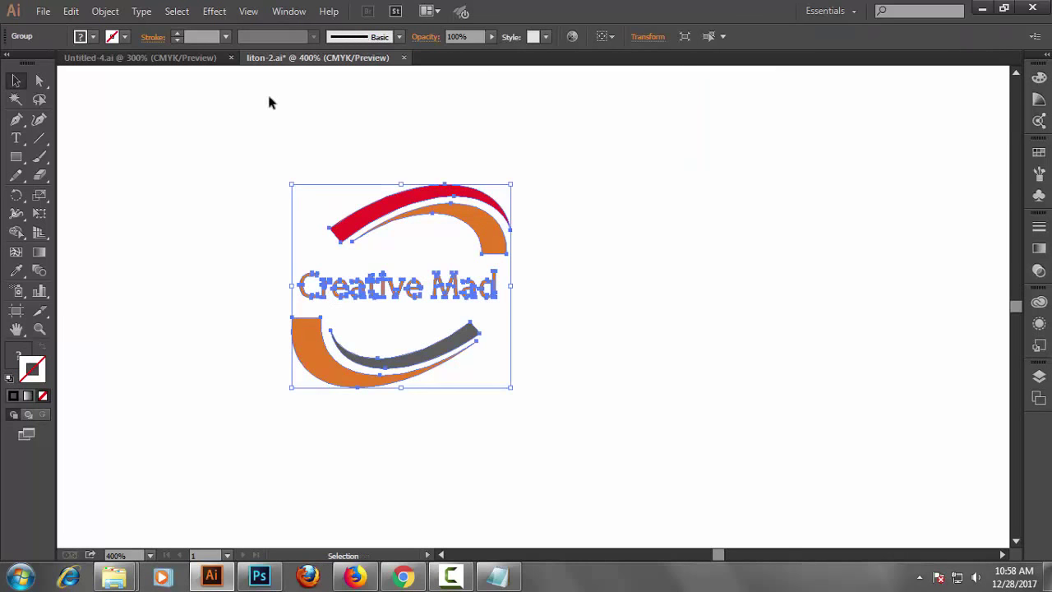
click(262, 578)
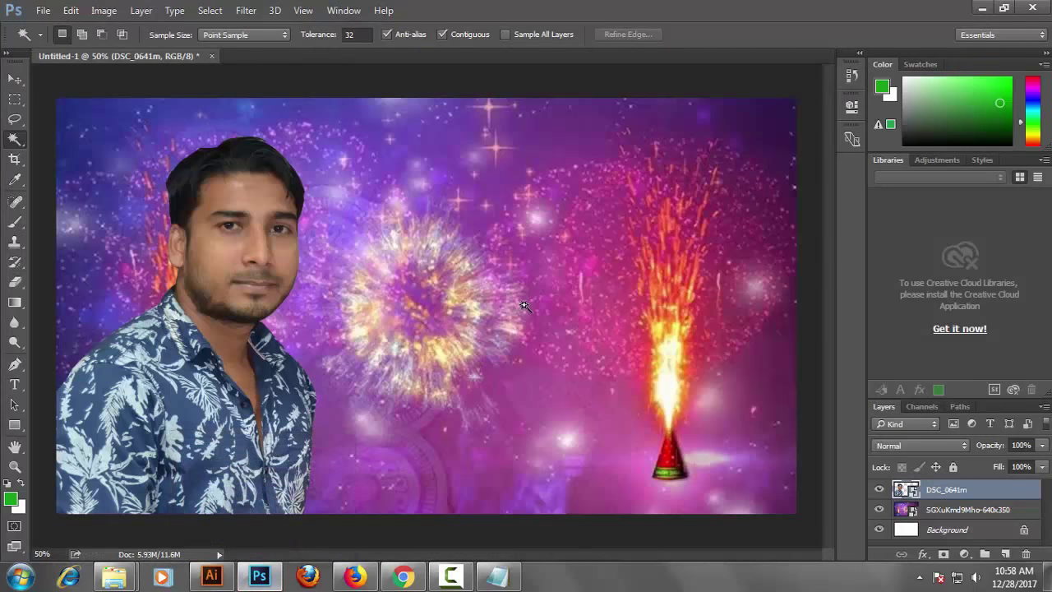
Step: Paste the Creative Mad logo as a smart object, scale it down and place it top centre
key(ctrl+v)
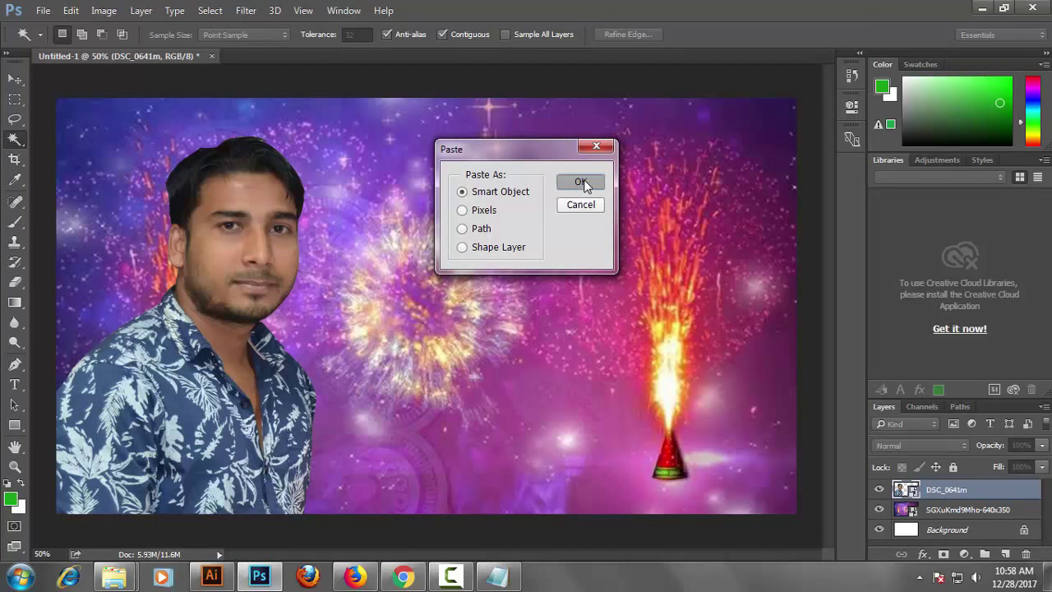
click(582, 180)
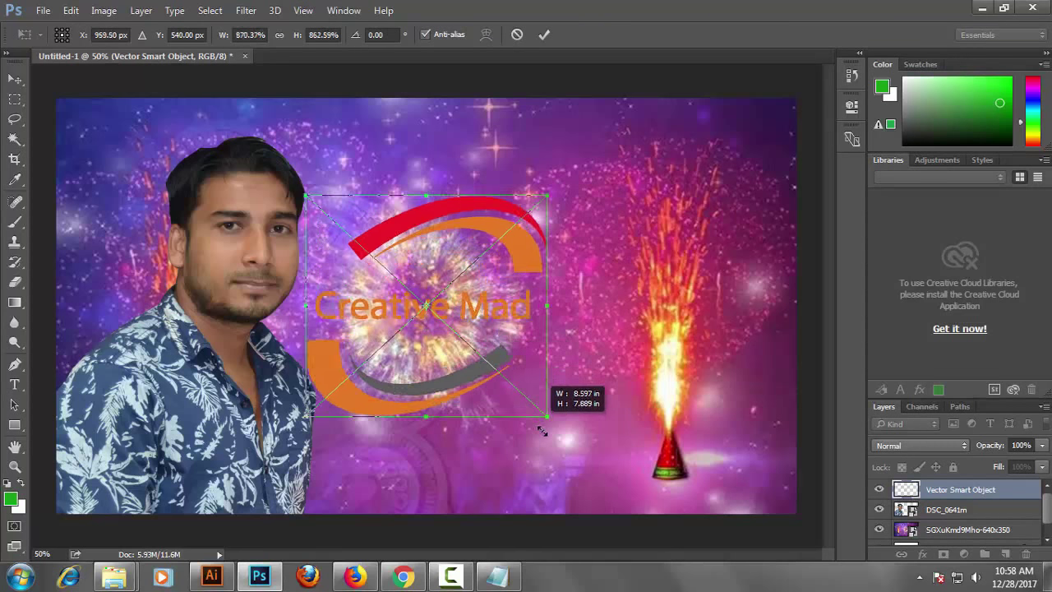
drag(440, 319, 554, 426)
mouse_move(487, 372)
mouse_down()
mouse_move(539, 372)
mouse_move(617, 323)
mouse_move(597, 316)
mouse_up()
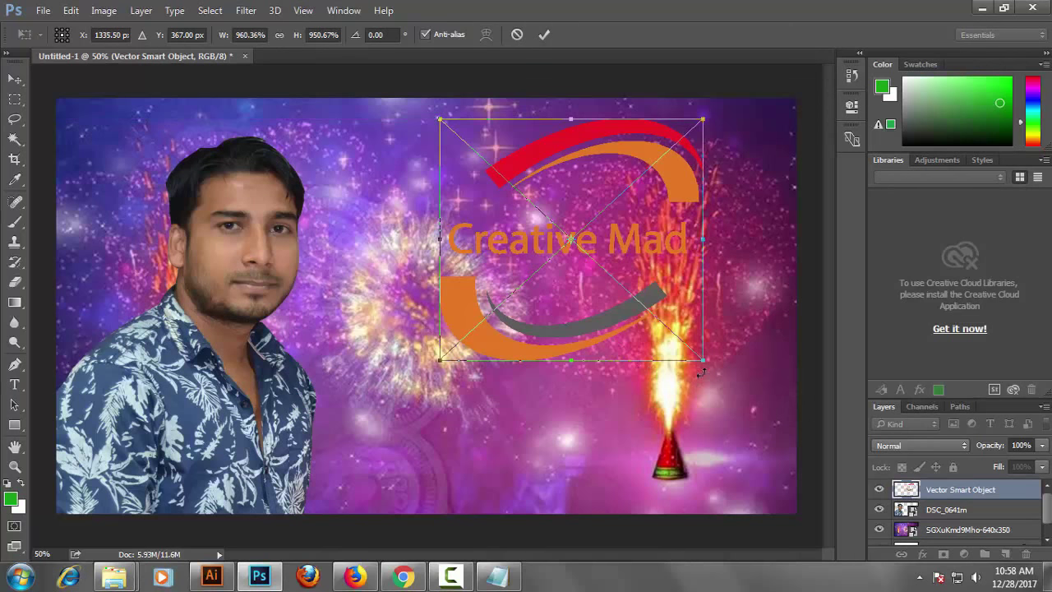
drag(704, 359, 662, 322)
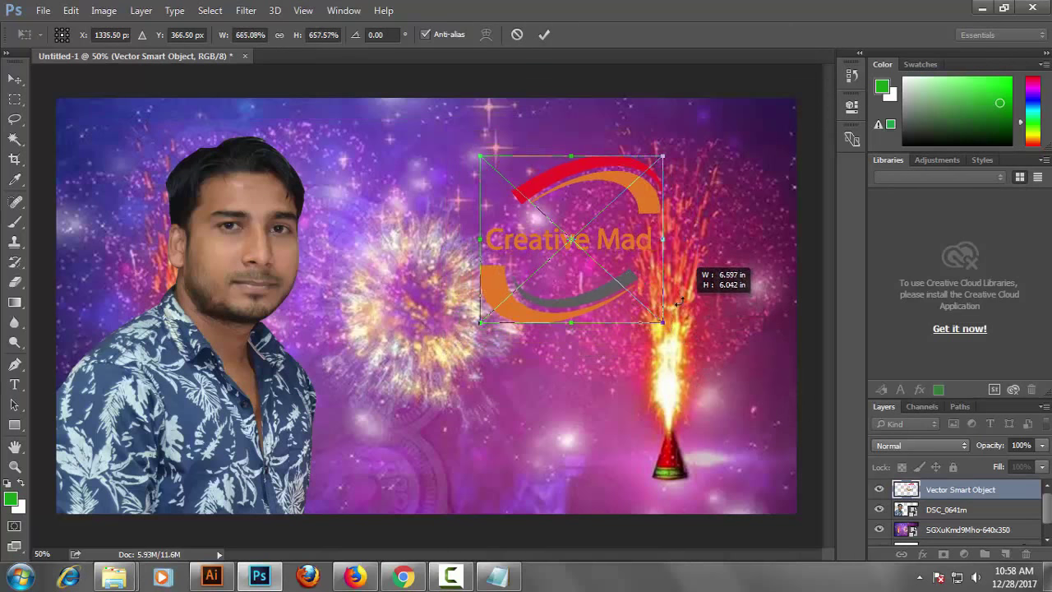
mouse_move(594, 284)
mouse_down()
mouse_move(607, 267)
mouse_move(554, 276)
mouse_move(554, 251)
mouse_up()
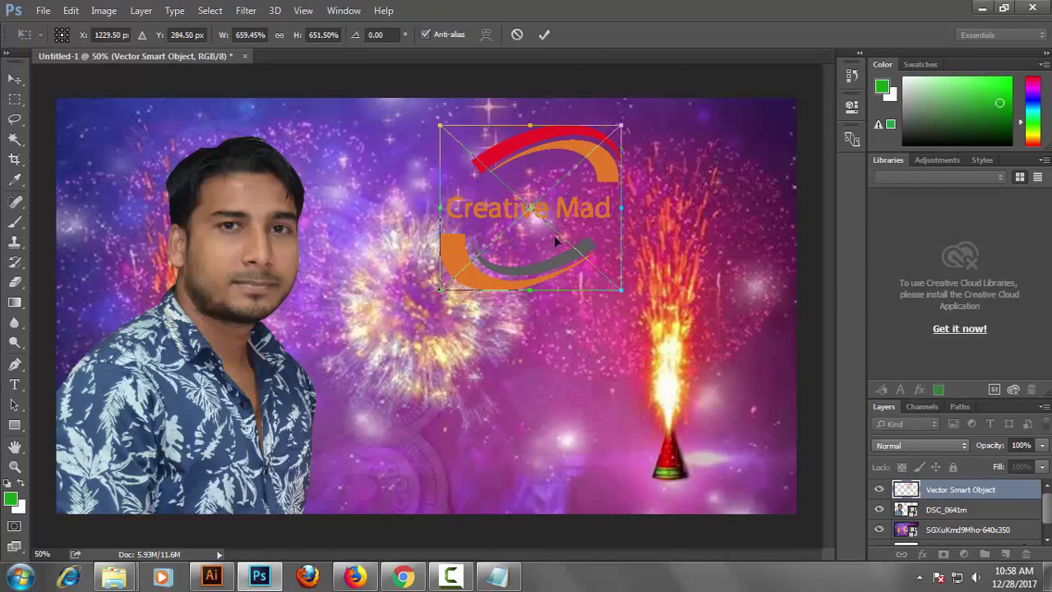
click(542, 34)
key(w)
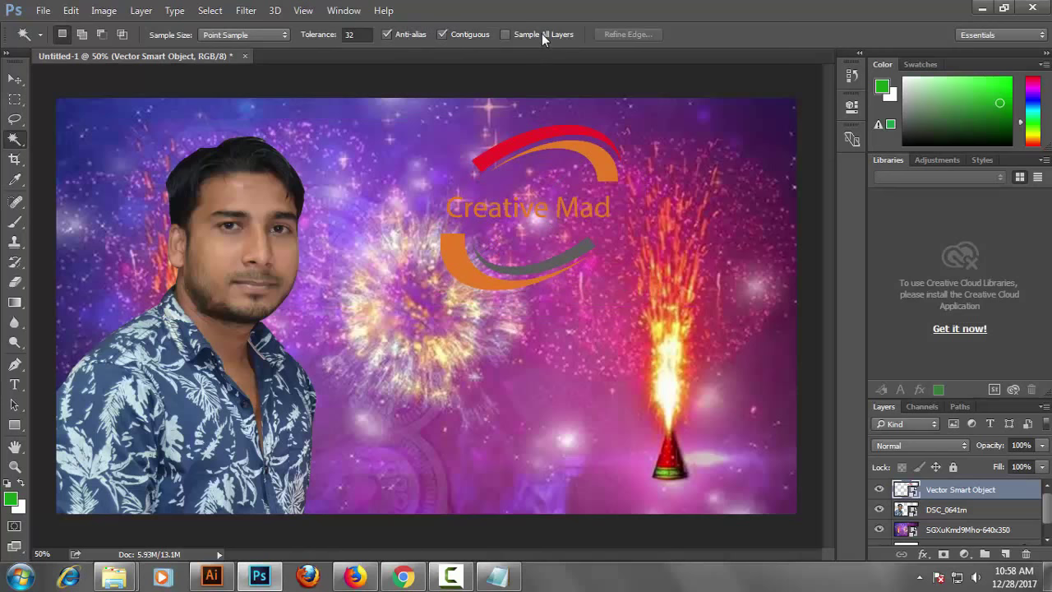
Step: Type 'Learn How to Create Logo' beside the man, breaking 'Logo' onto a second line
click(14, 384)
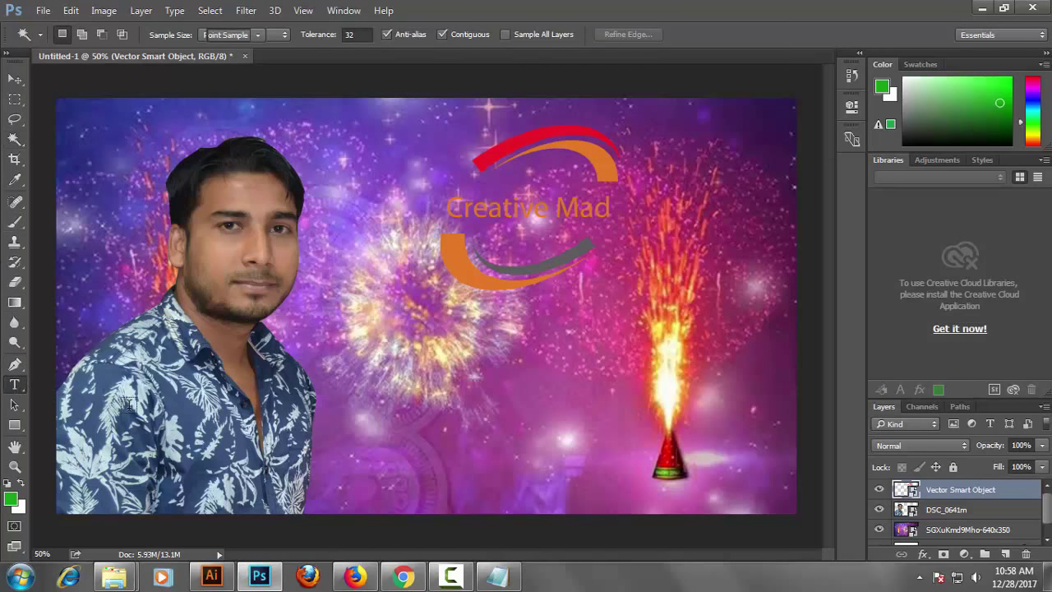
click(361, 375)
text(L)
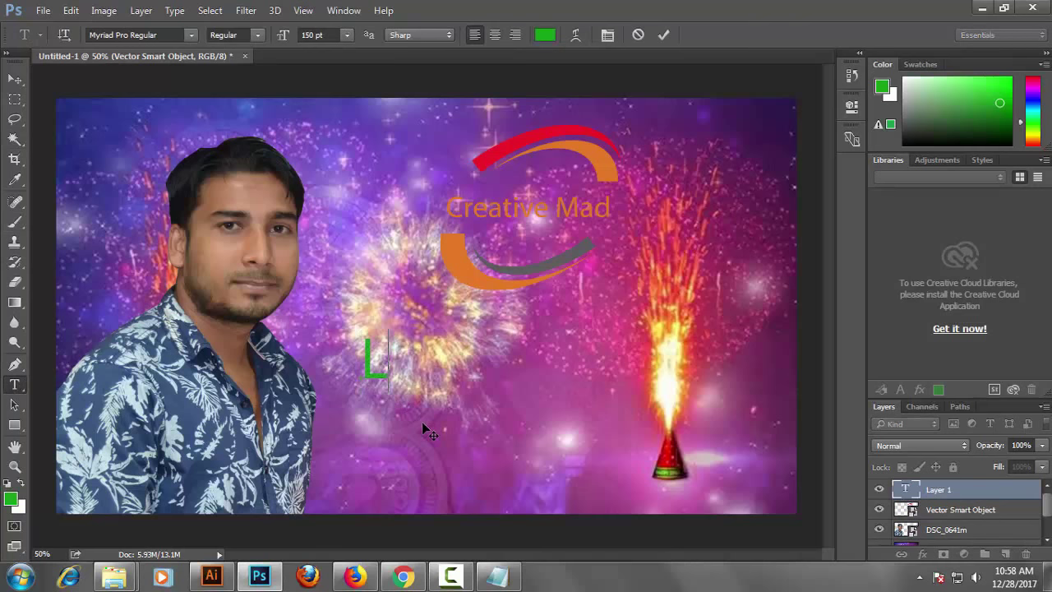
text(e)
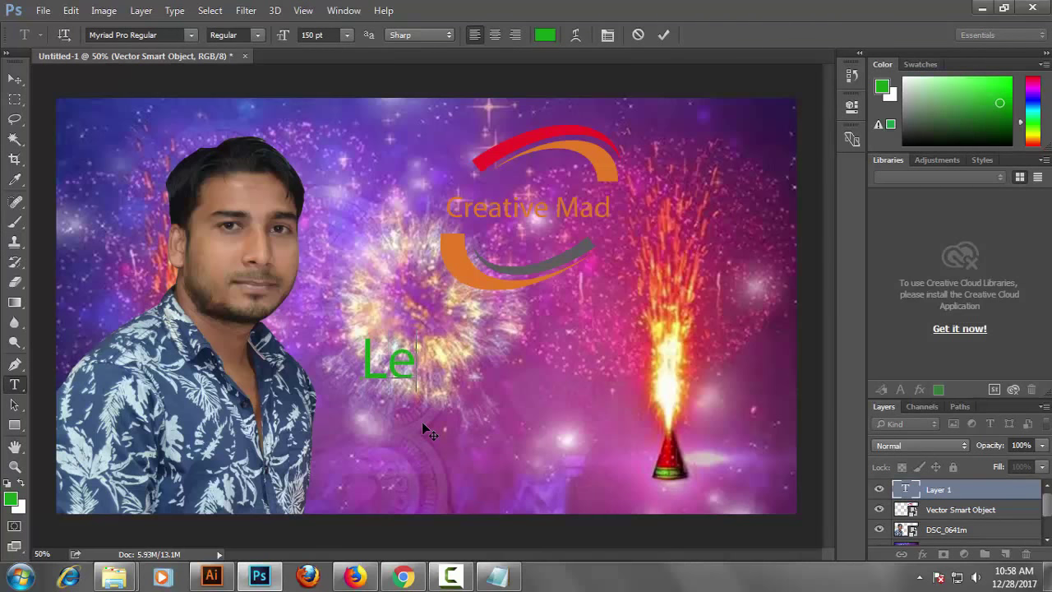
text(arn)
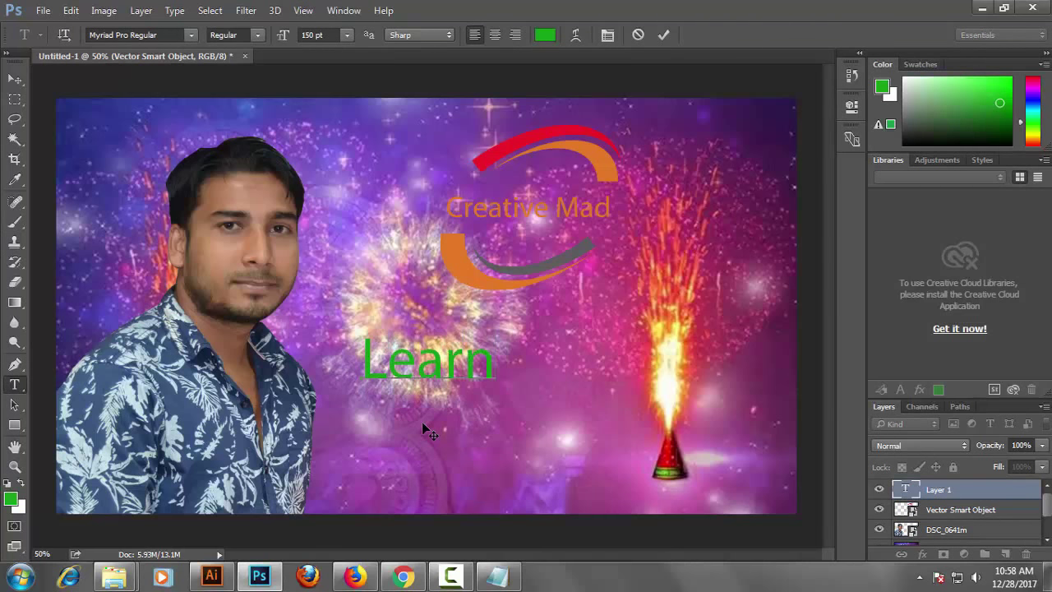
text( How)
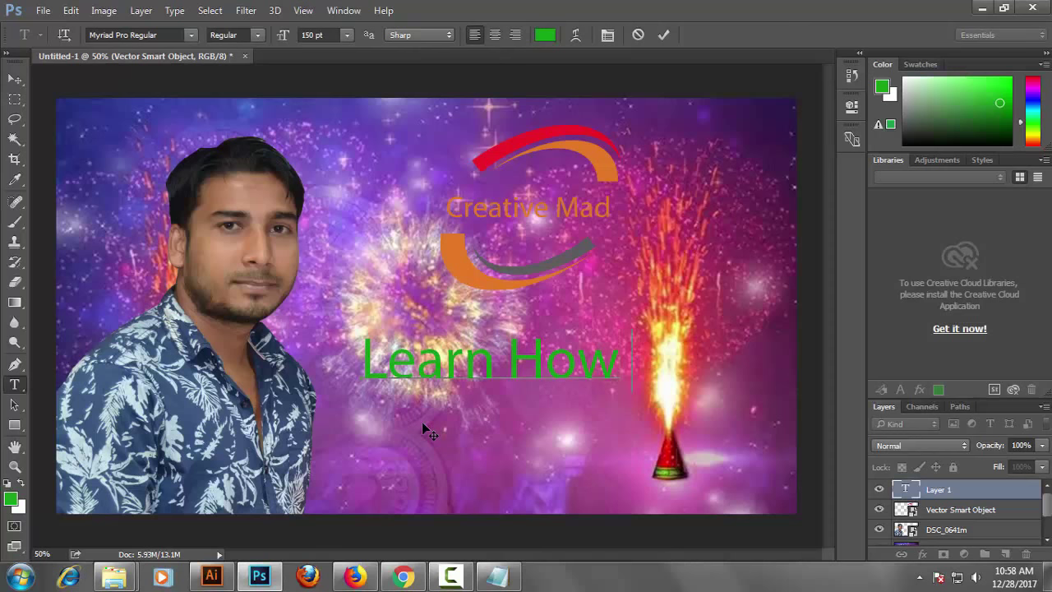
text( to)
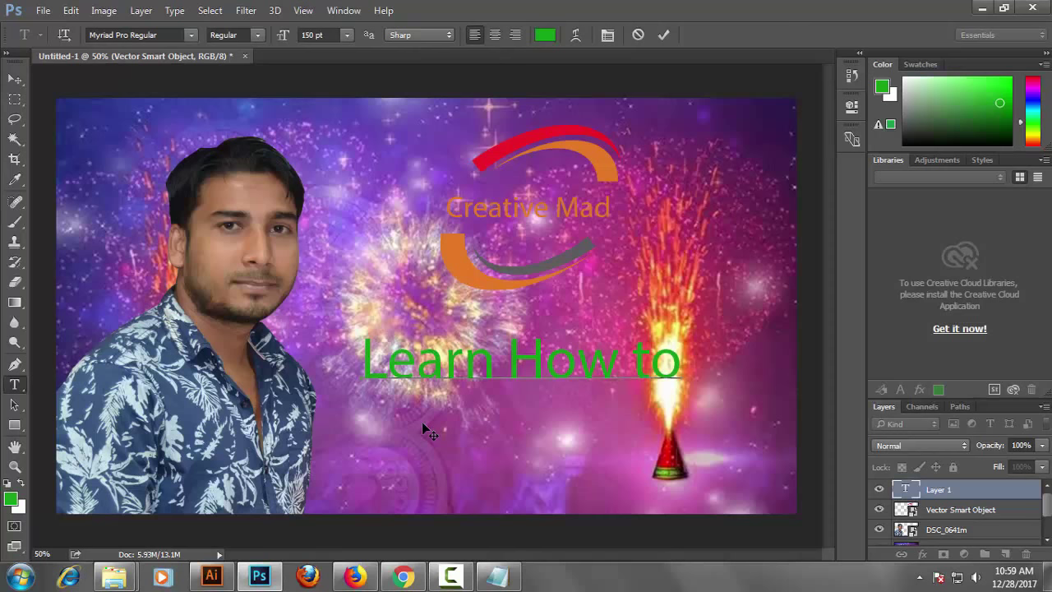
text(Cr)
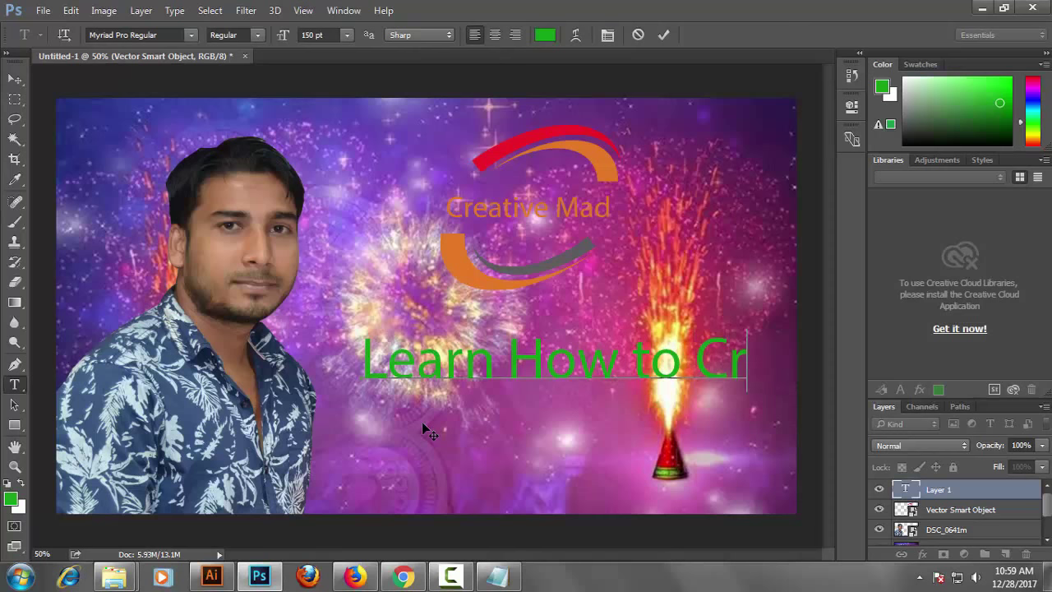
text(eat)
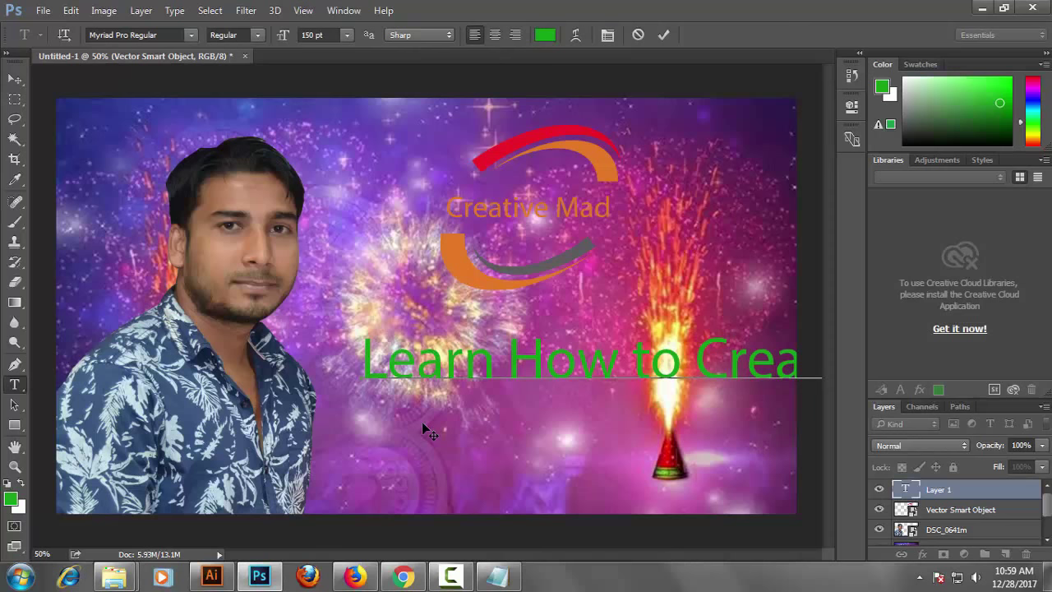
text(e Logo)
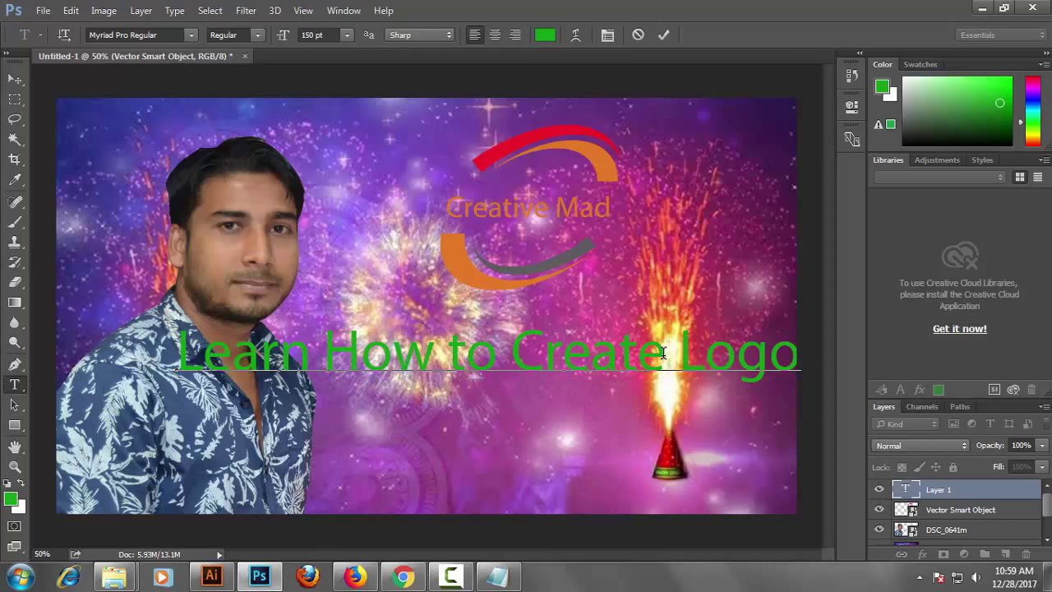
click(662, 352)
key(Return)
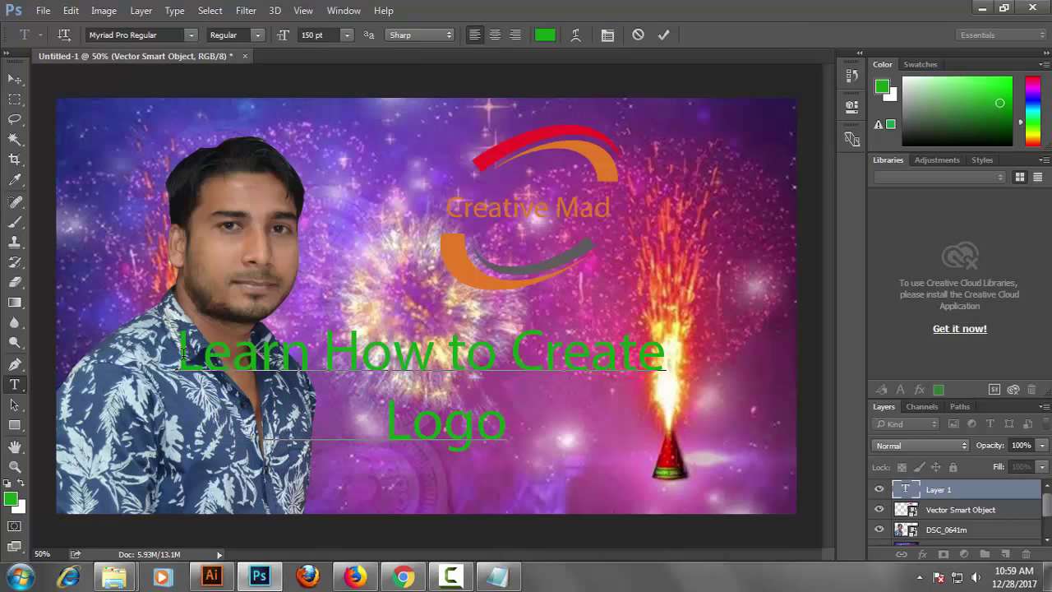
key(BackSpace)
Step: Move the headline right beside the man and set the foreground colour to white
click(14, 79)
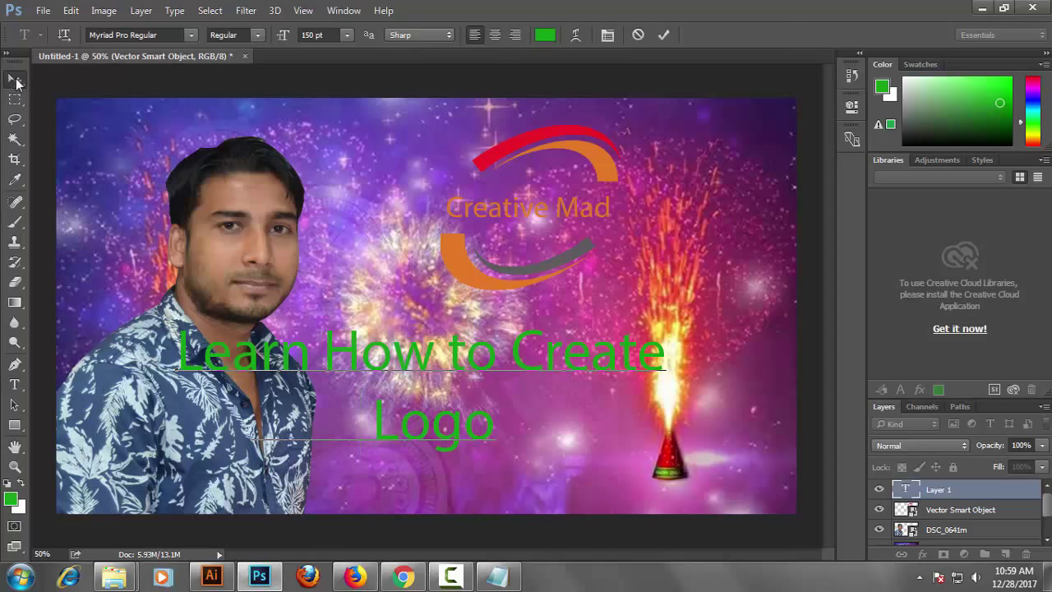
mouse_move(398, 367)
mouse_down()
mouse_move(524, 360)
mouse_move(524, 346)
mouse_up()
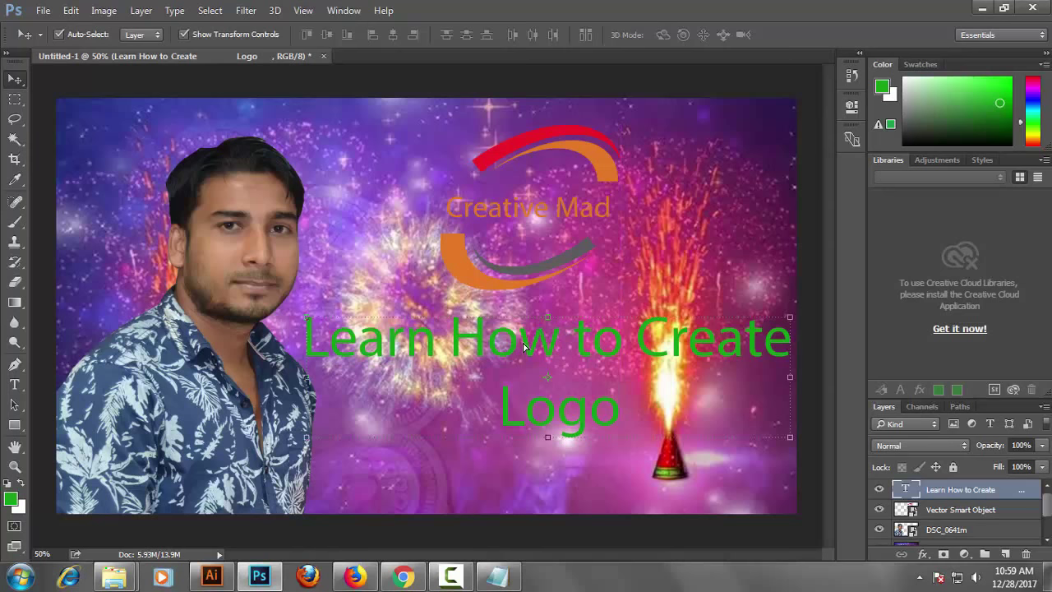
click(11, 498)
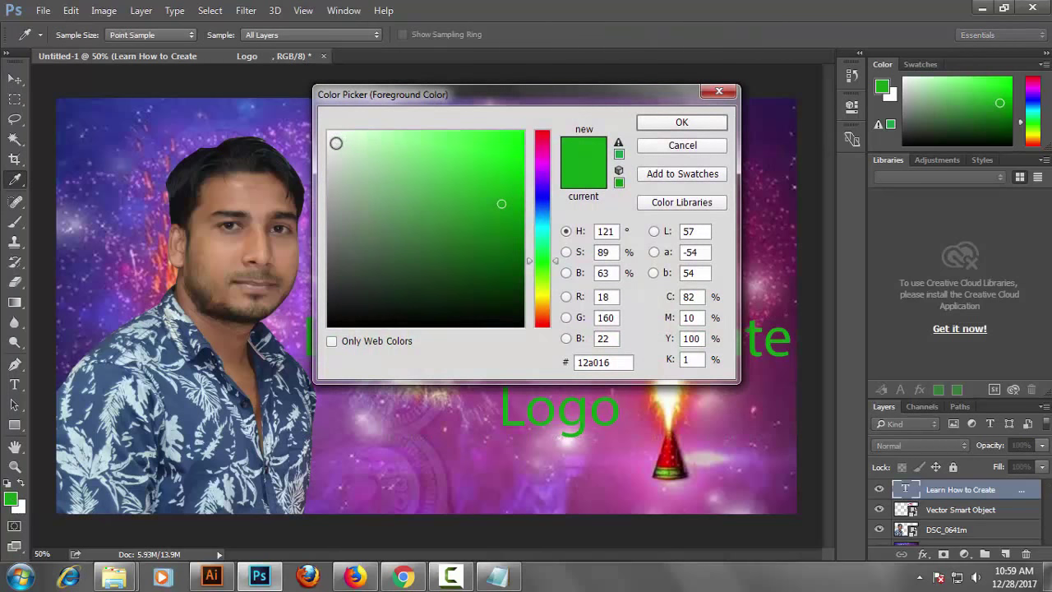
click(331, 135)
click(679, 125)
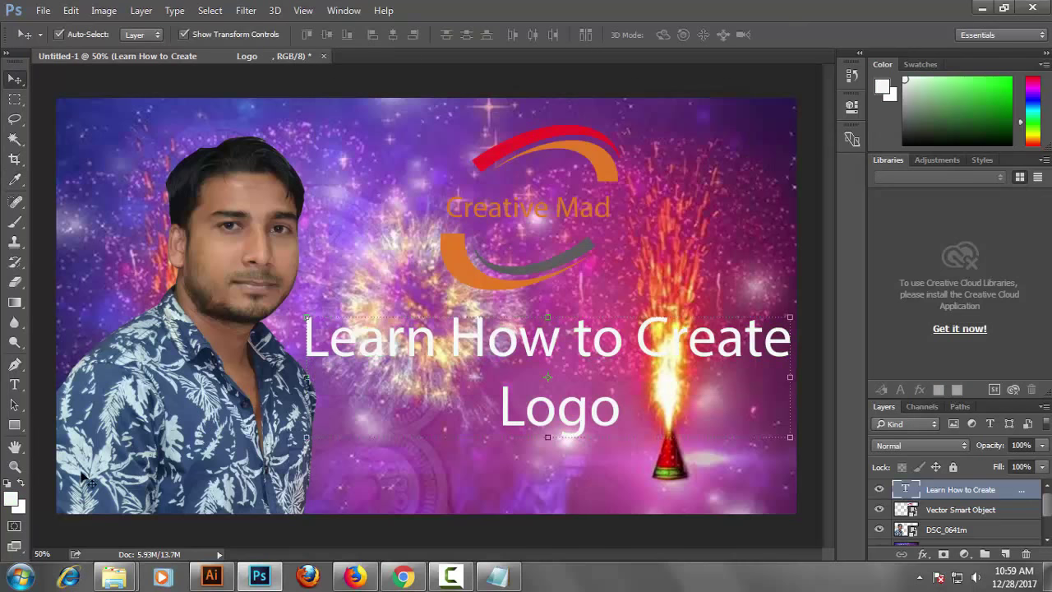
Step: Pick orange ea7808 as the foreground colour
click(11, 499)
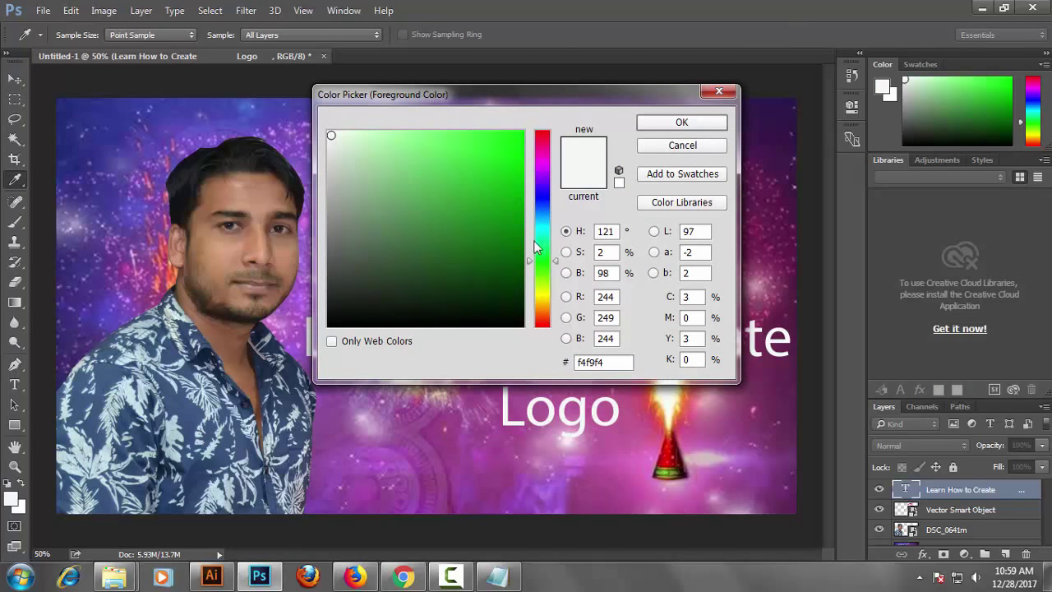
click(546, 314)
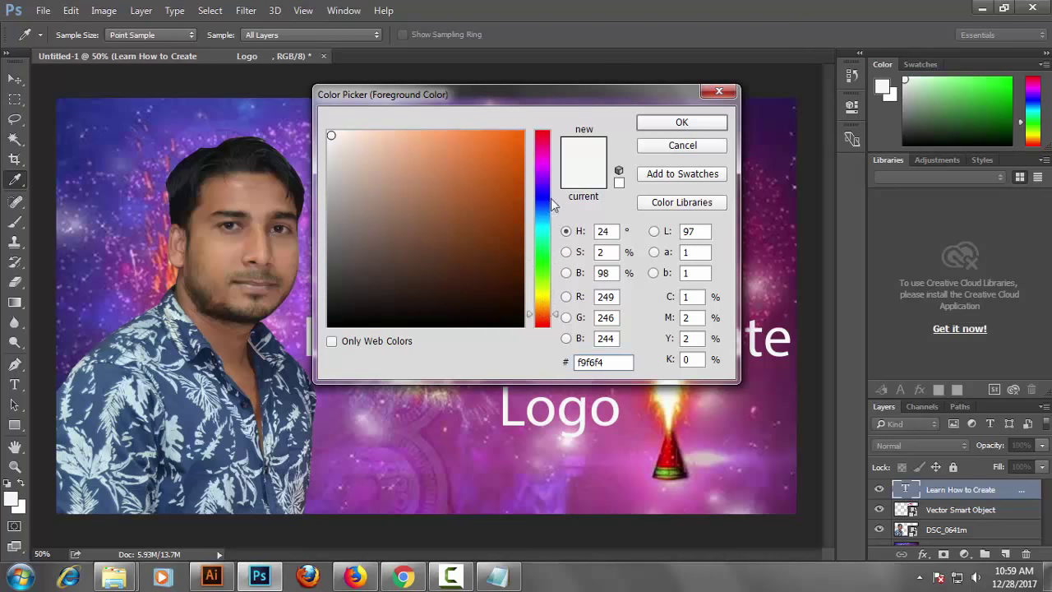
click(539, 320)
drag(542, 327, 543, 313)
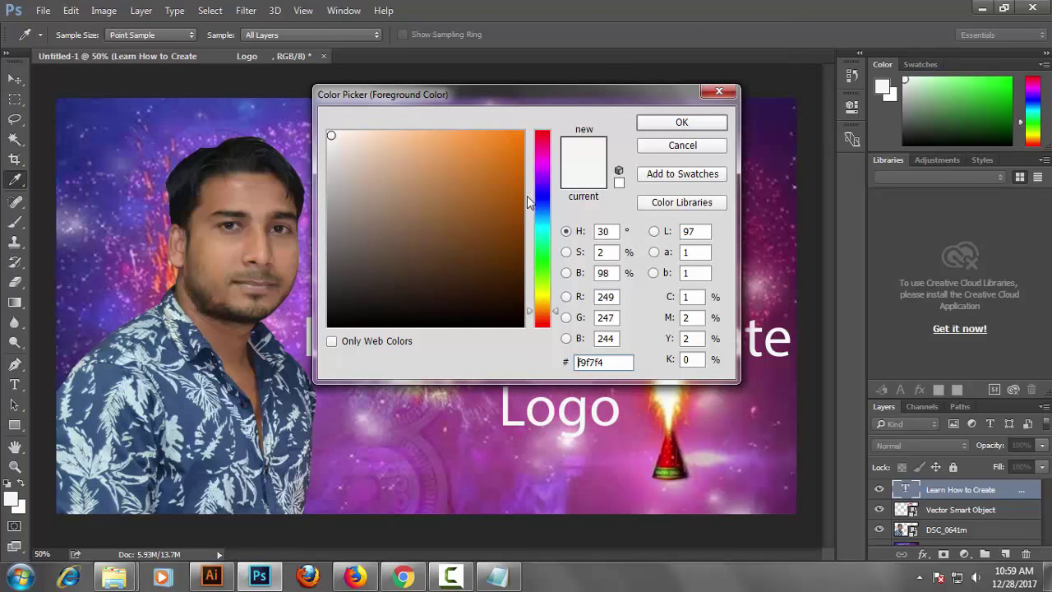
click(517, 147)
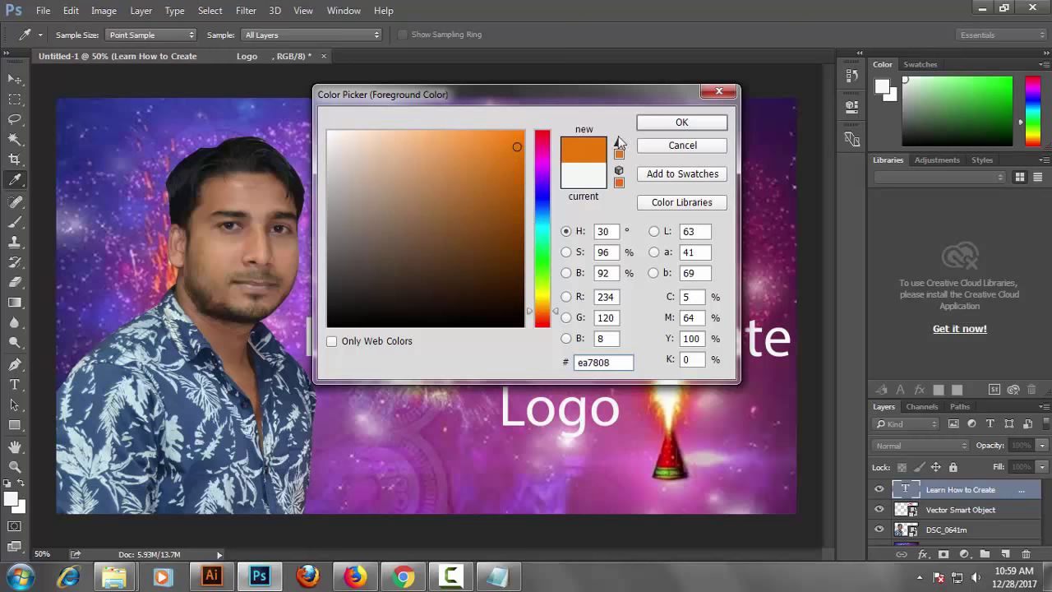
click(667, 125)
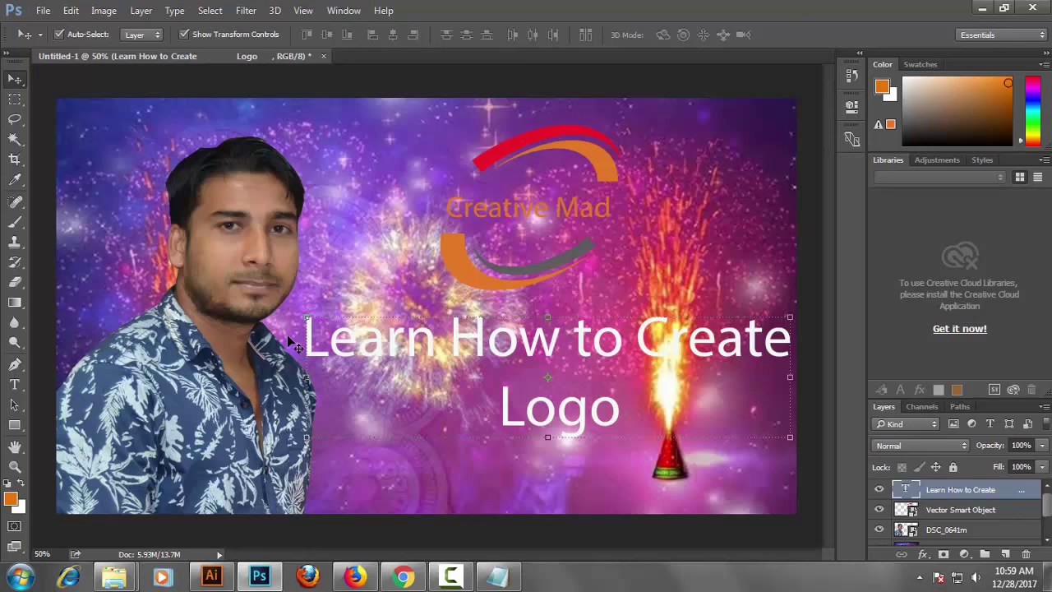
Step: Fill the headline orange, then red, trying a lower position before restoring it
key(alt+BackSpace)
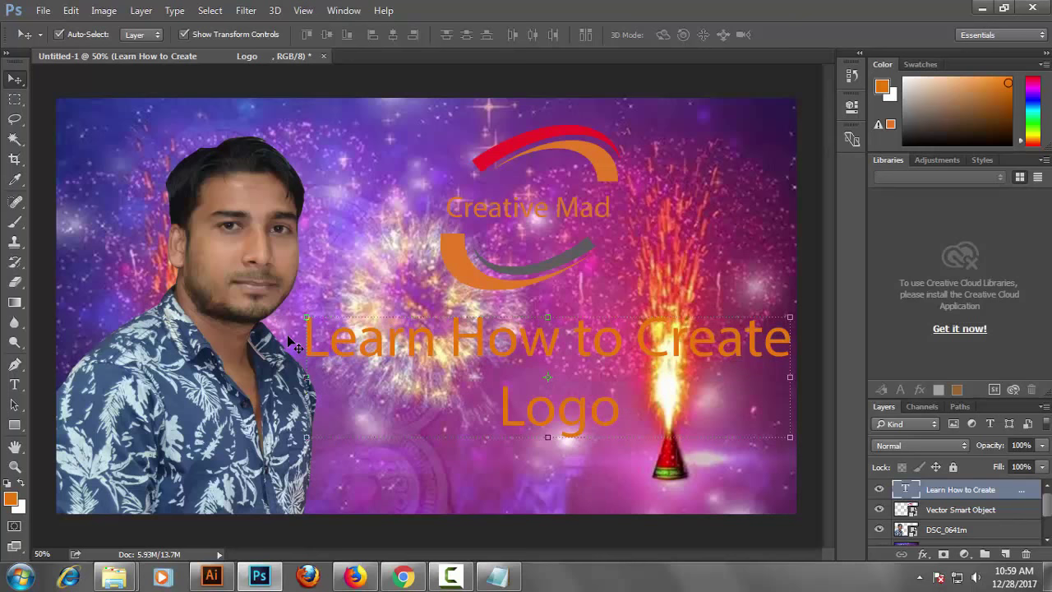
click(10, 499)
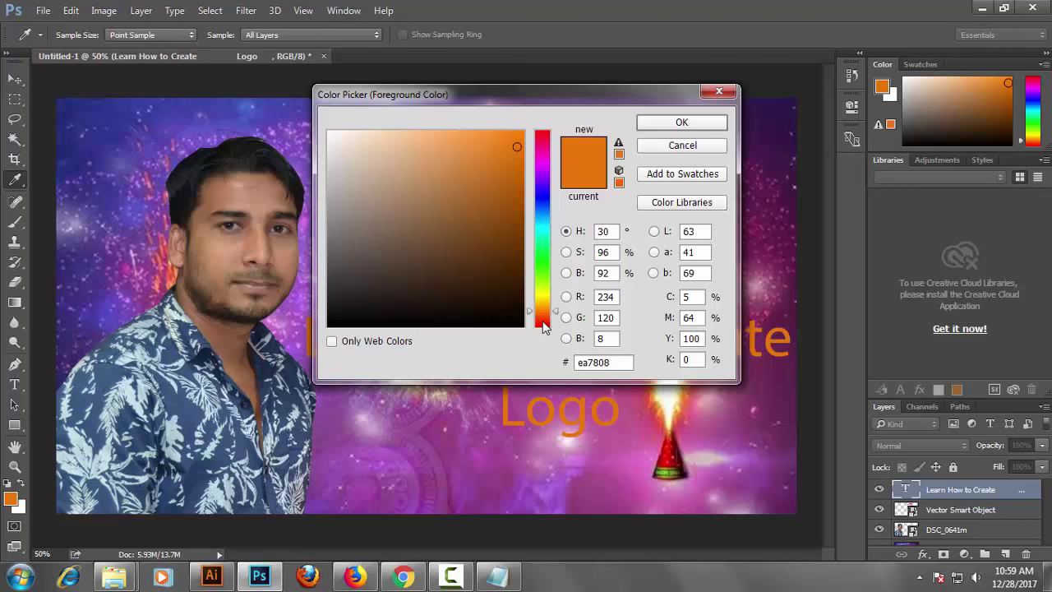
drag(542, 321, 542, 324)
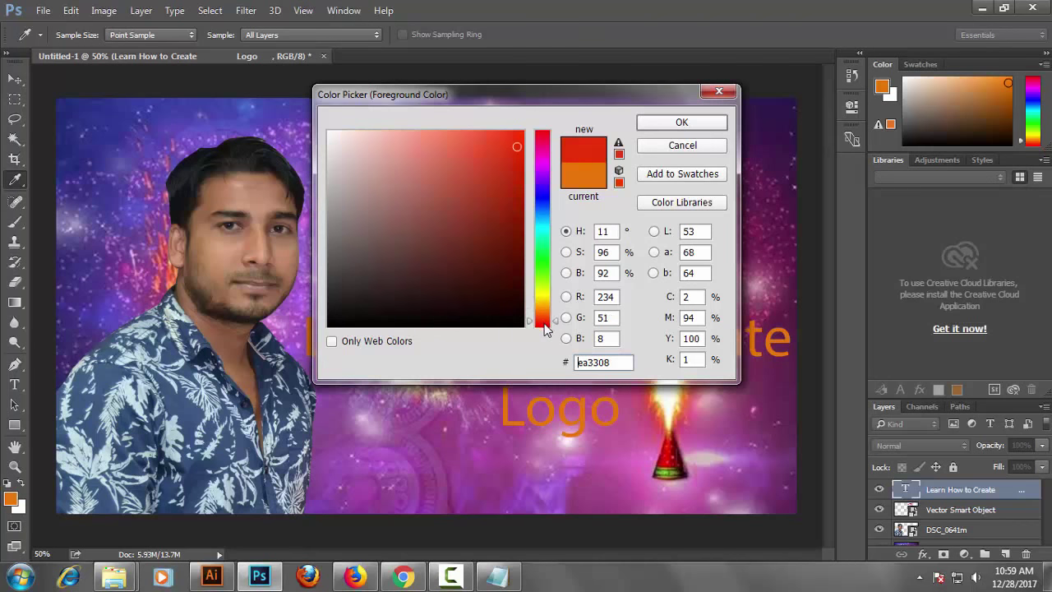
click(704, 123)
key(v)
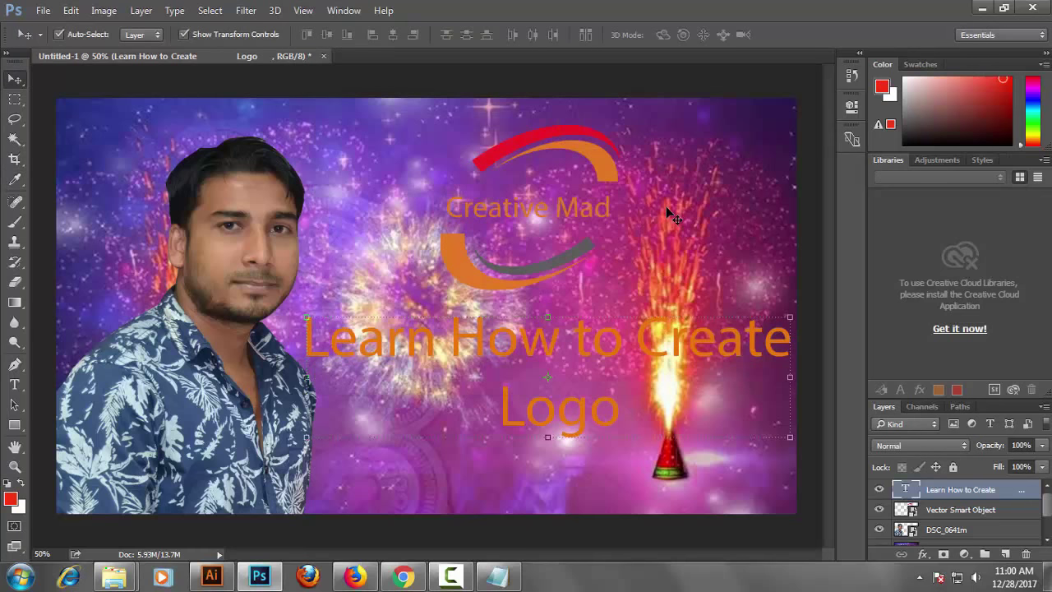
key(alt+BackSpace)
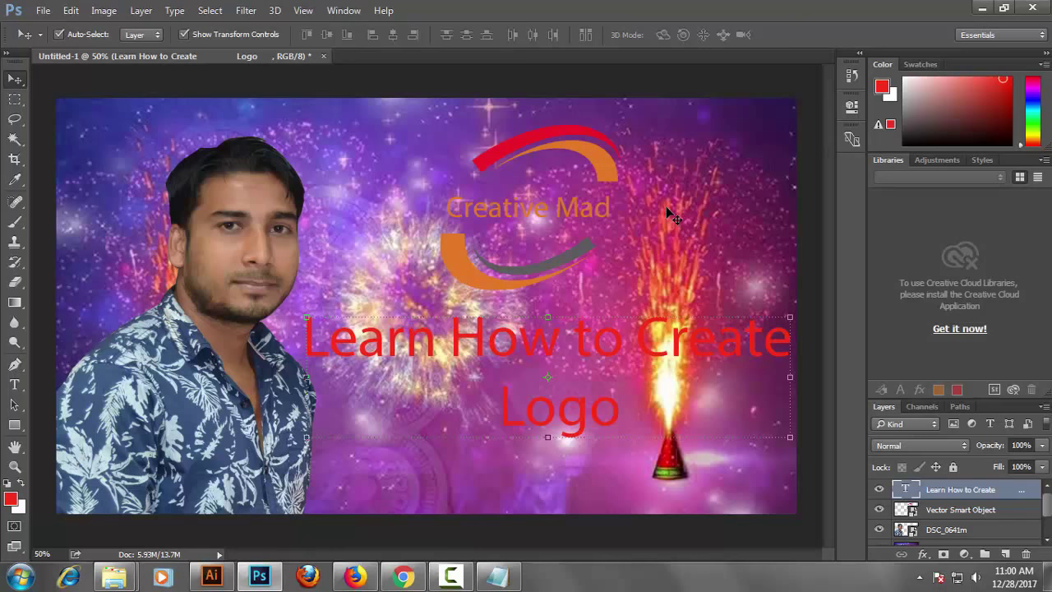
drag(588, 342, 584, 389)
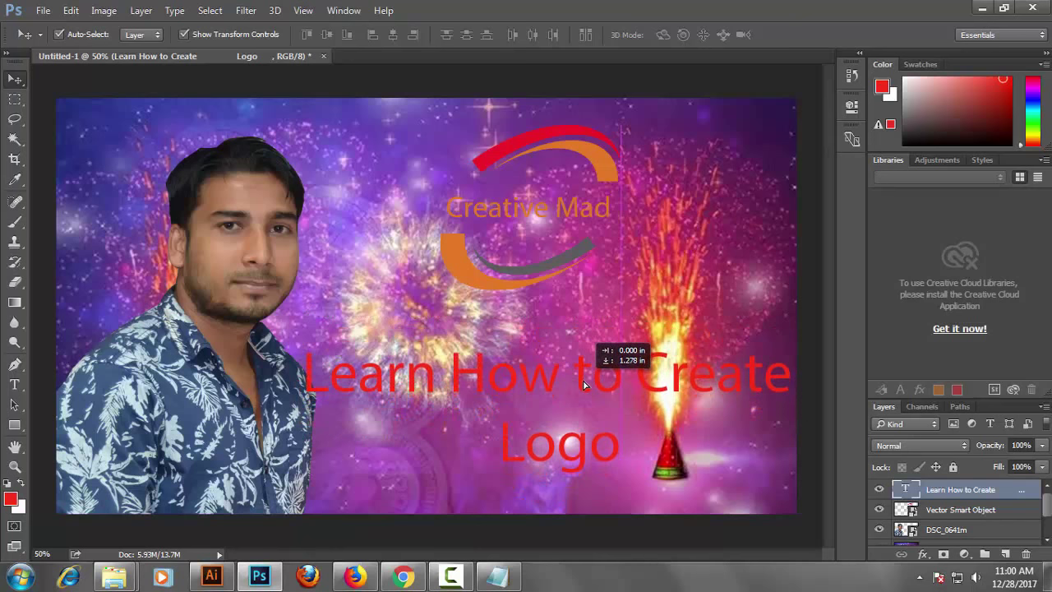
drag(584, 392, 586, 355)
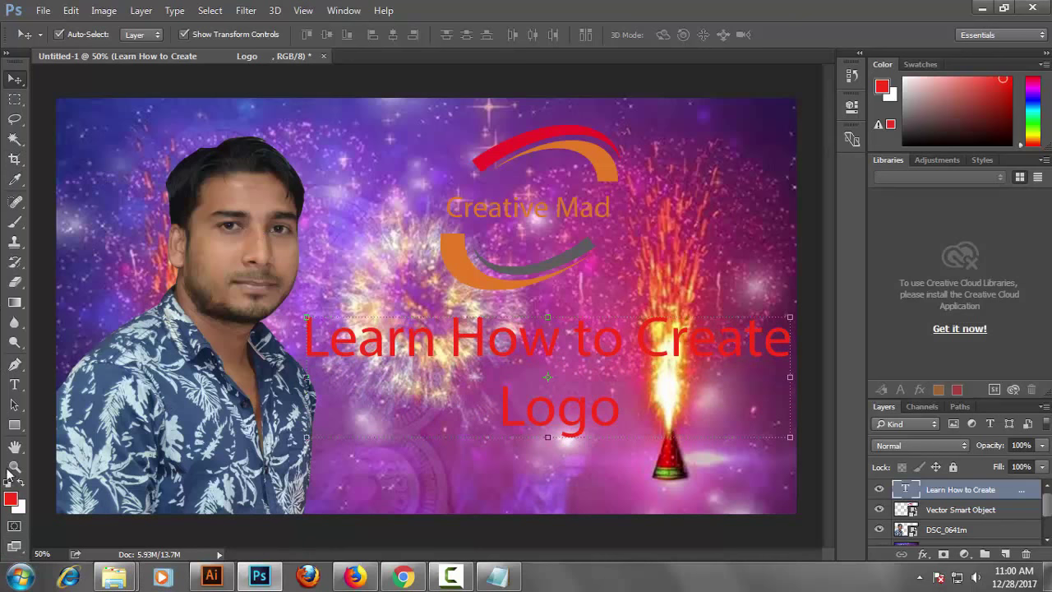
Step: Fill the headline with cyan 10e7ef and nudge it slightly lower
click(11, 498)
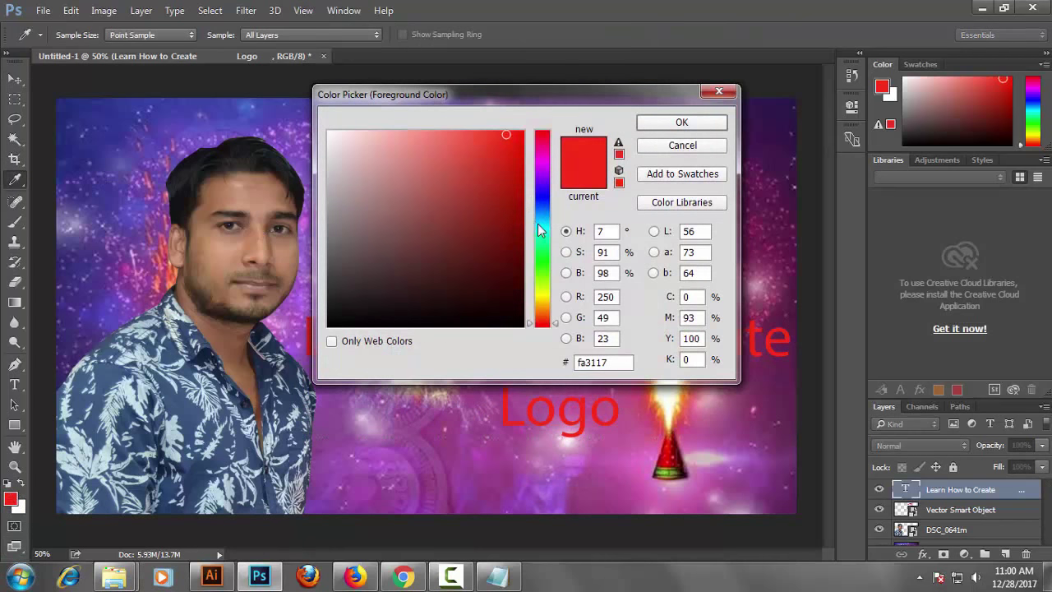
click(539, 228)
click(510, 143)
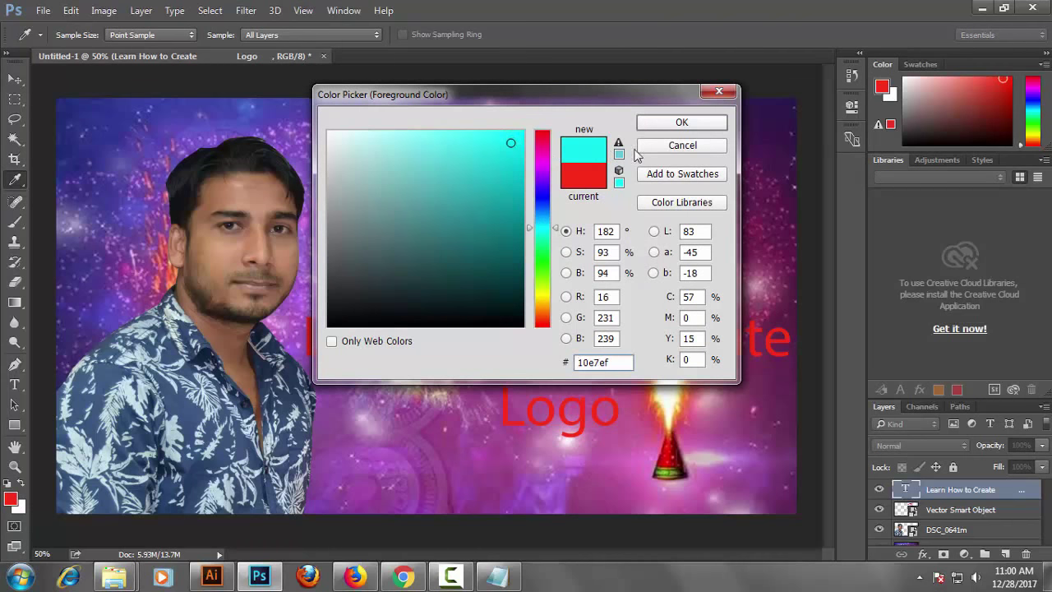
click(693, 119)
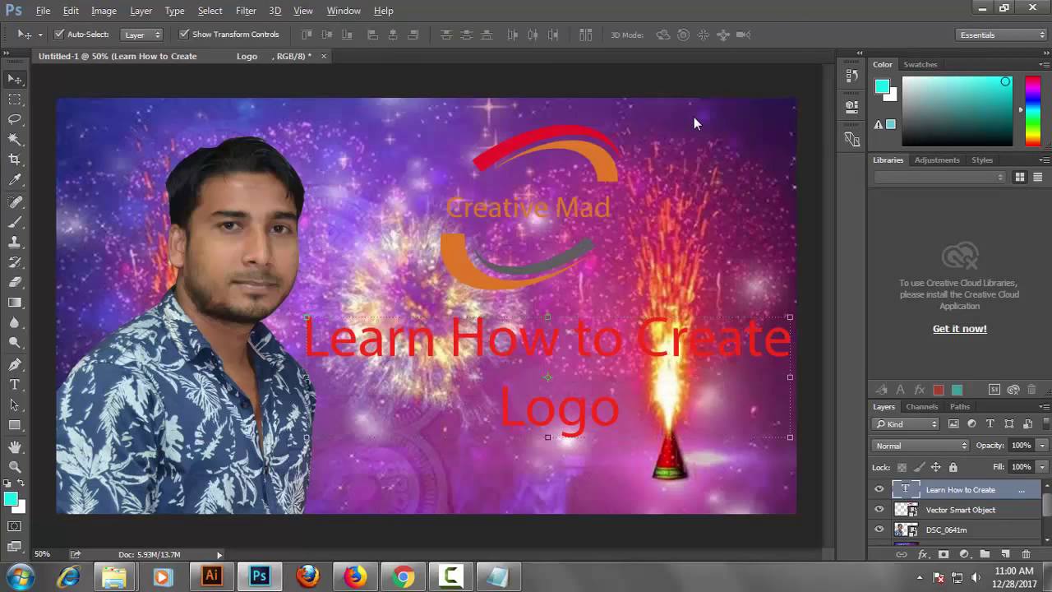
key(alt+BackSpace)
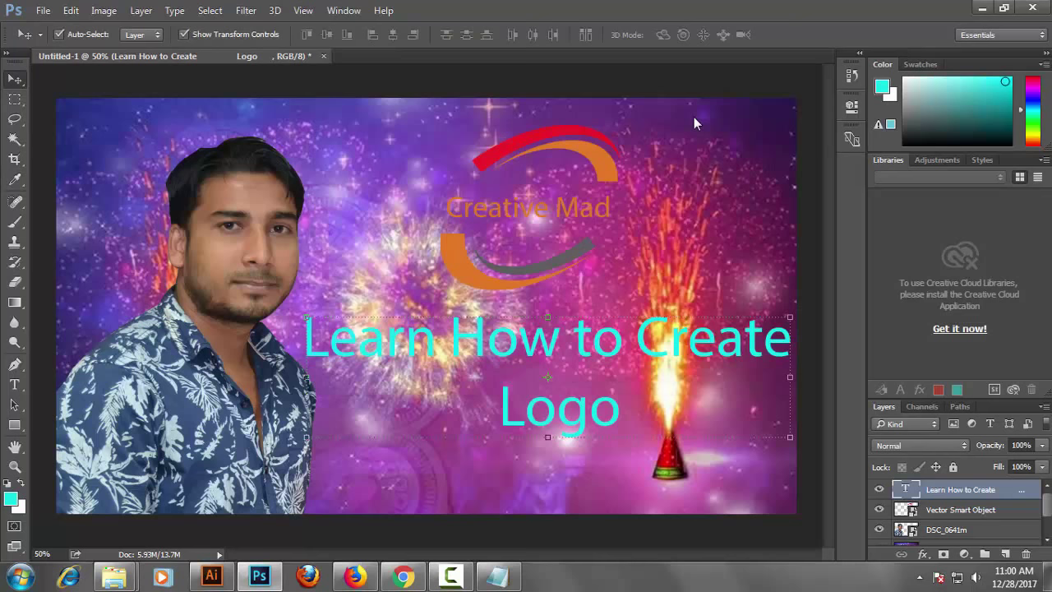
drag(606, 352, 605, 374)
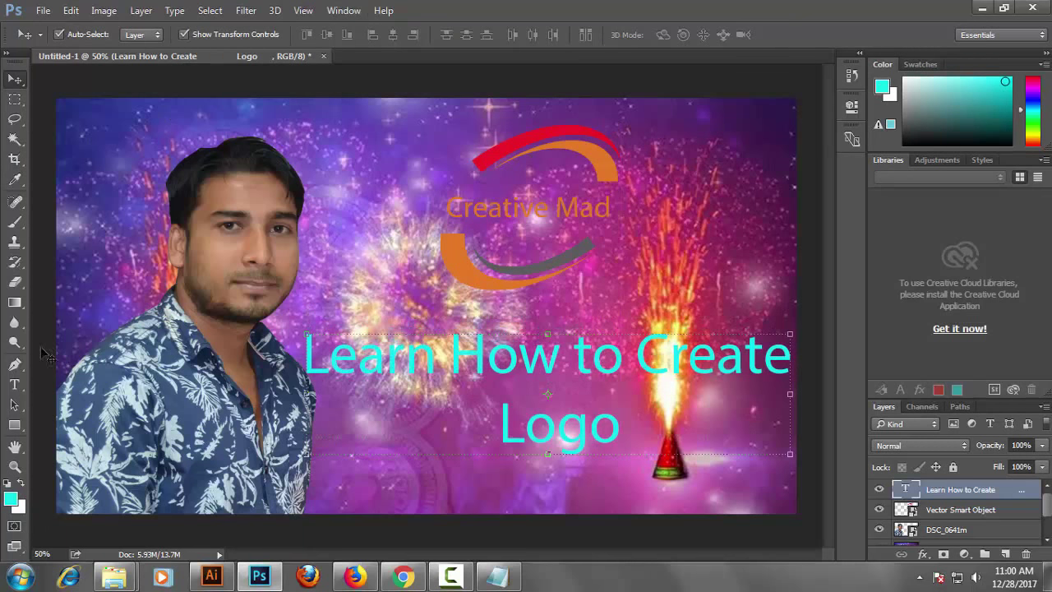
Step: Select all the headline text and apply the Verdana Bold Italic font
click(14, 384)
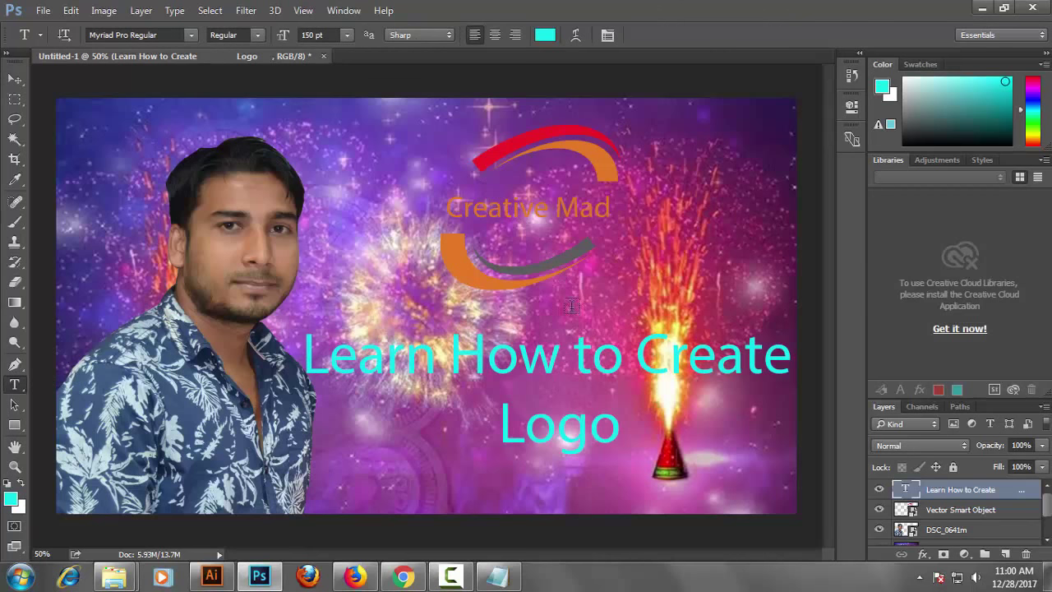
click(309, 364)
key(ctrl+a)
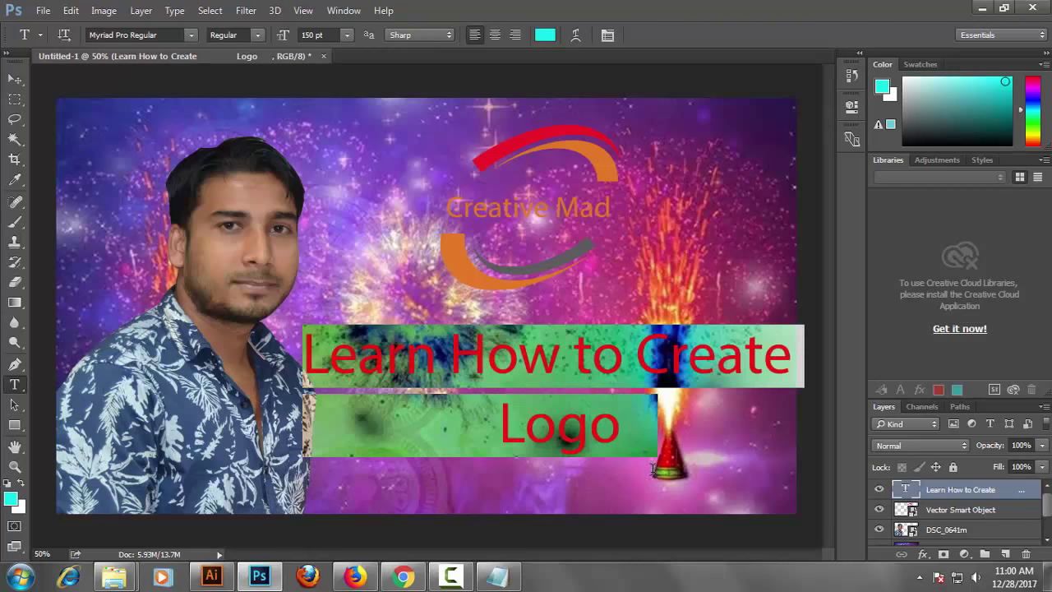
click(187, 36)
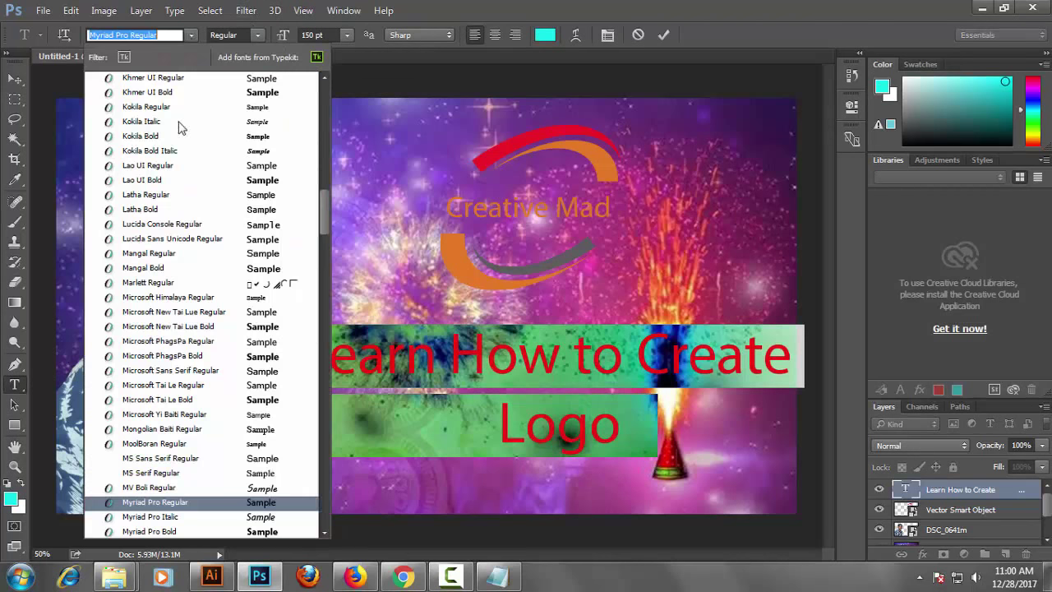
scroll(261, 530, down, 1)
scroll(262, 526, down, 1)
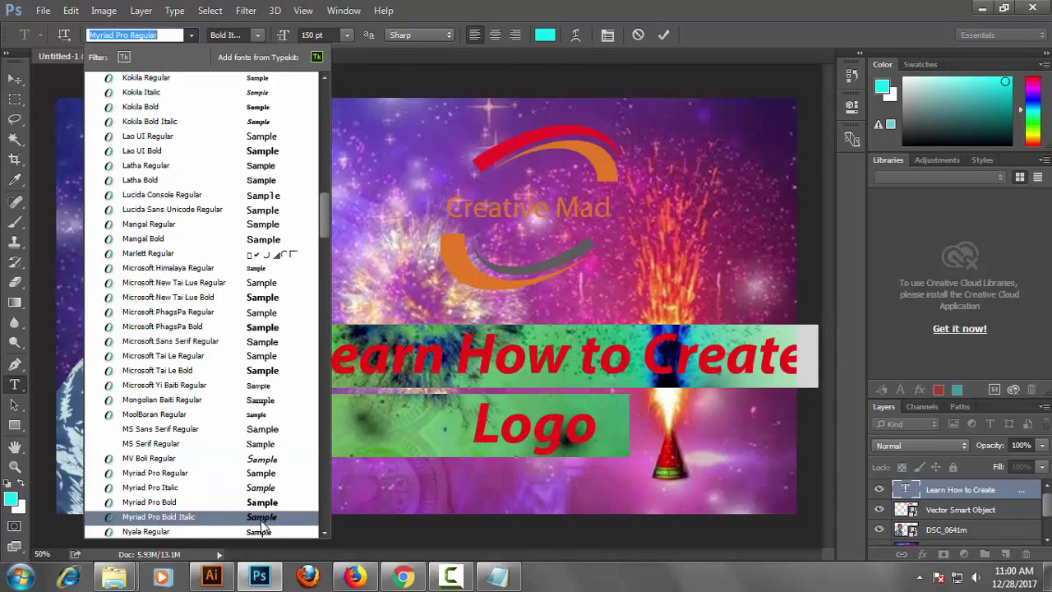
scroll(261, 527, down, 1)
scroll(263, 530, down, 2)
scroll(264, 533, down, 3)
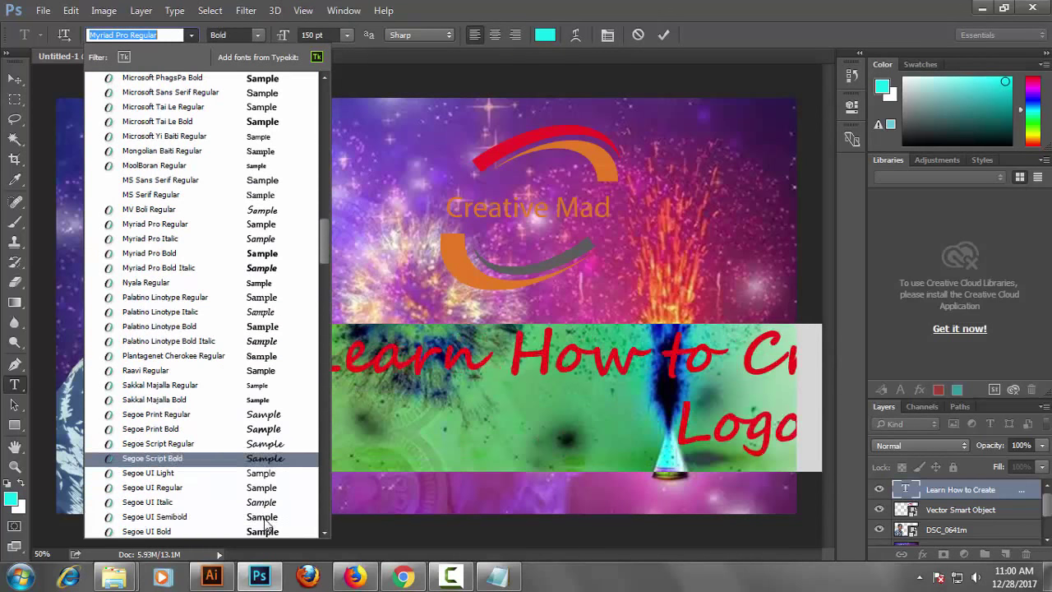
scroll(264, 492, down, 1)
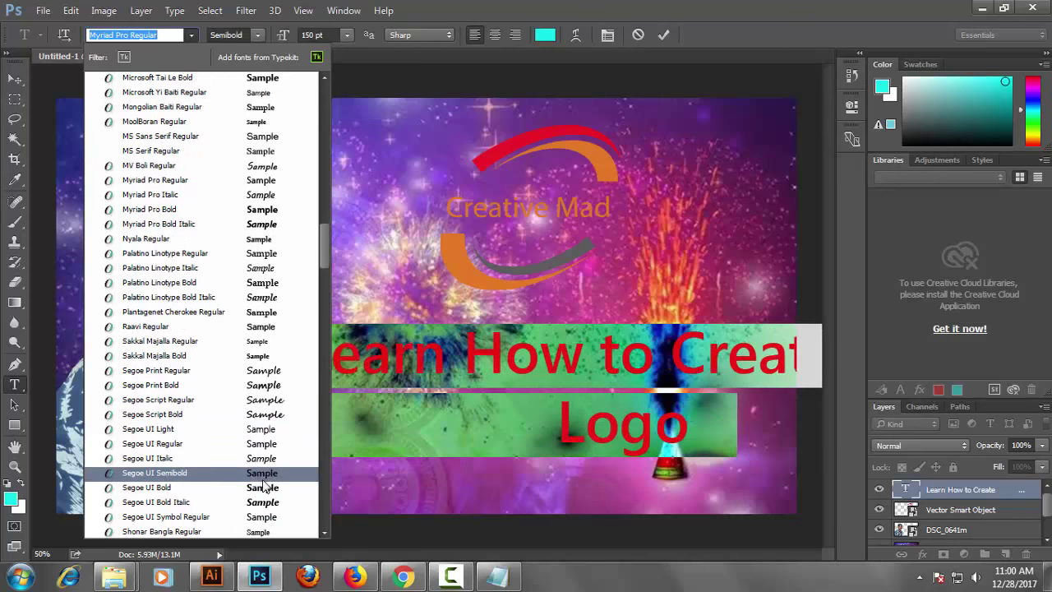
scroll(265, 500, down, 2)
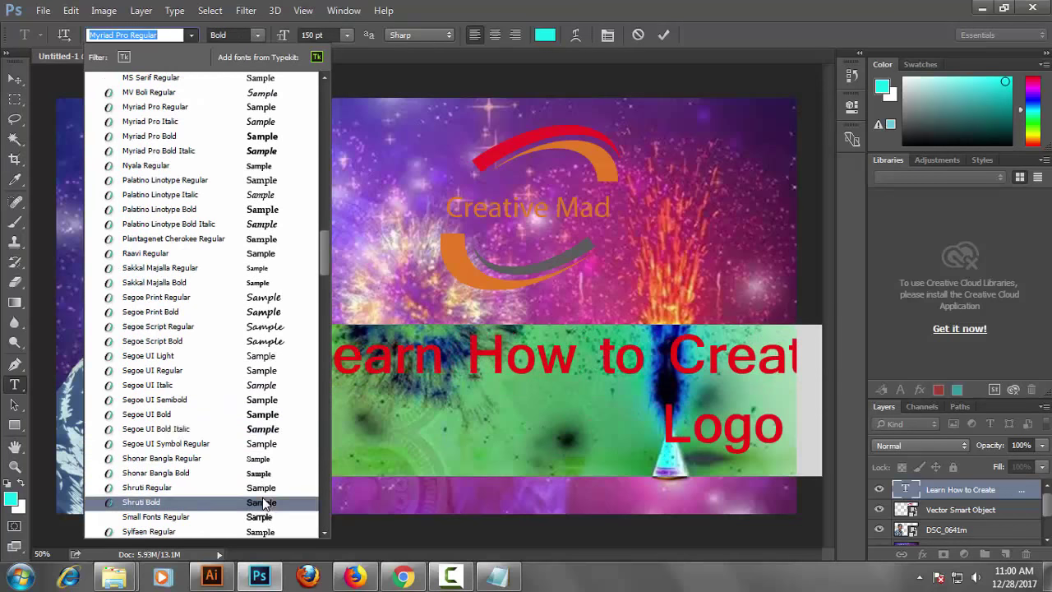
scroll(264, 503, down, 2)
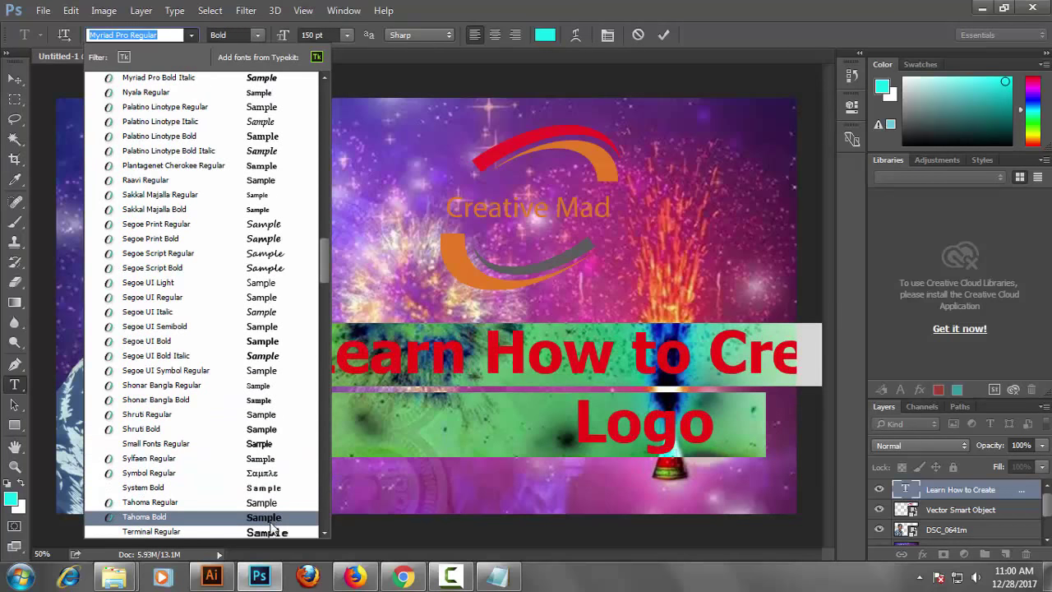
scroll(271, 530, down, 1)
scroll(270, 510, down, 1)
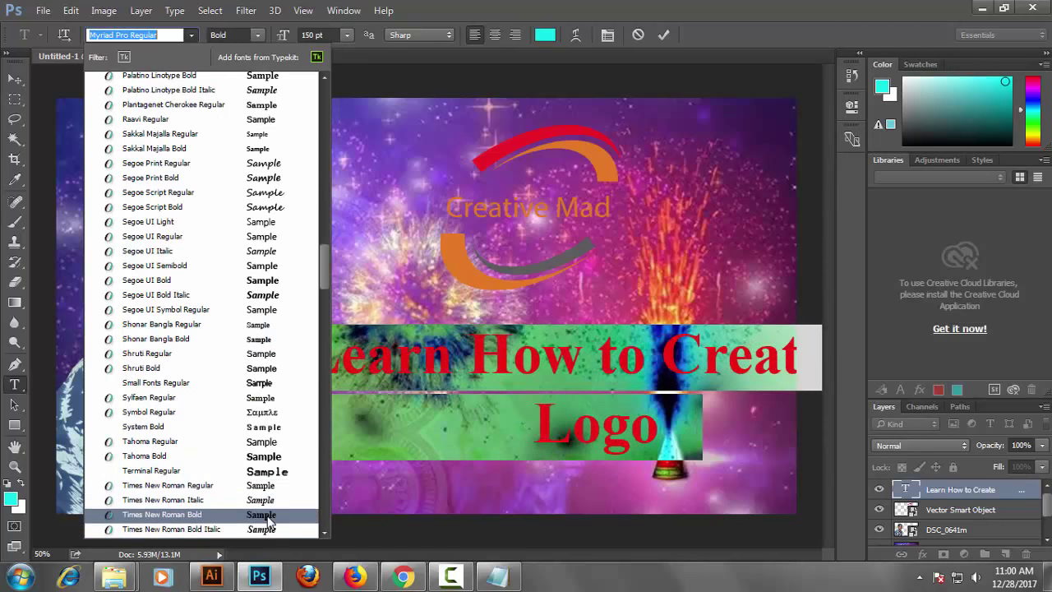
scroll(269, 500, down, 1)
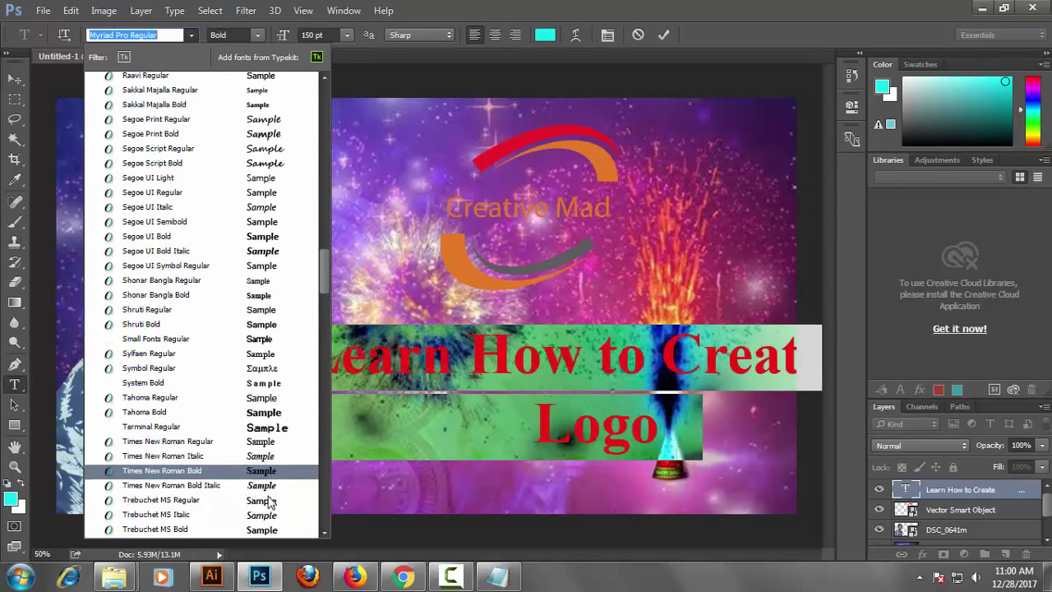
scroll(273, 505, down, 4)
scroll(275, 509, down, 1)
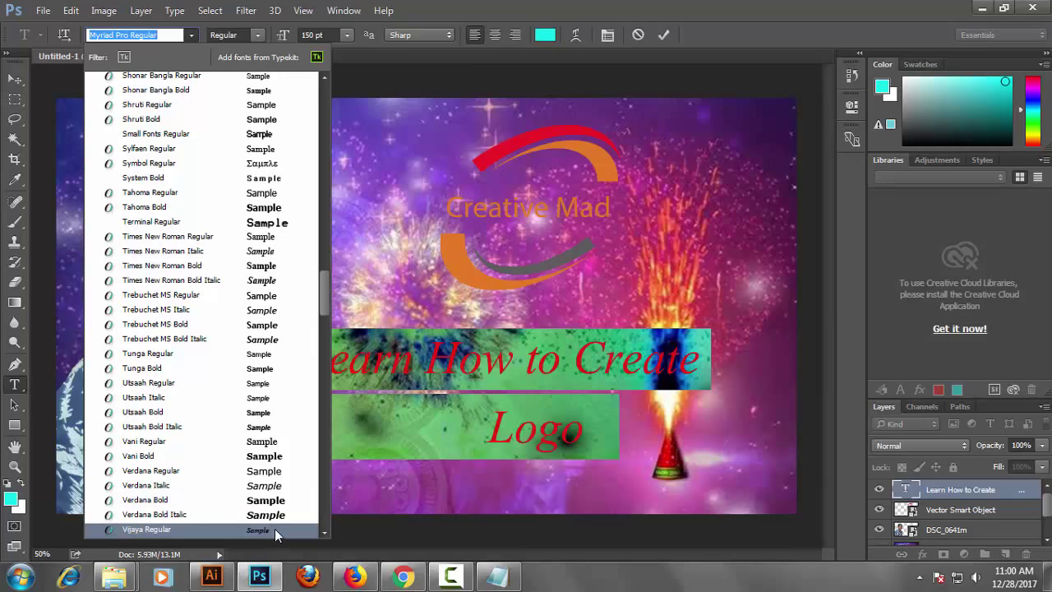
scroll(275, 528, down, 1)
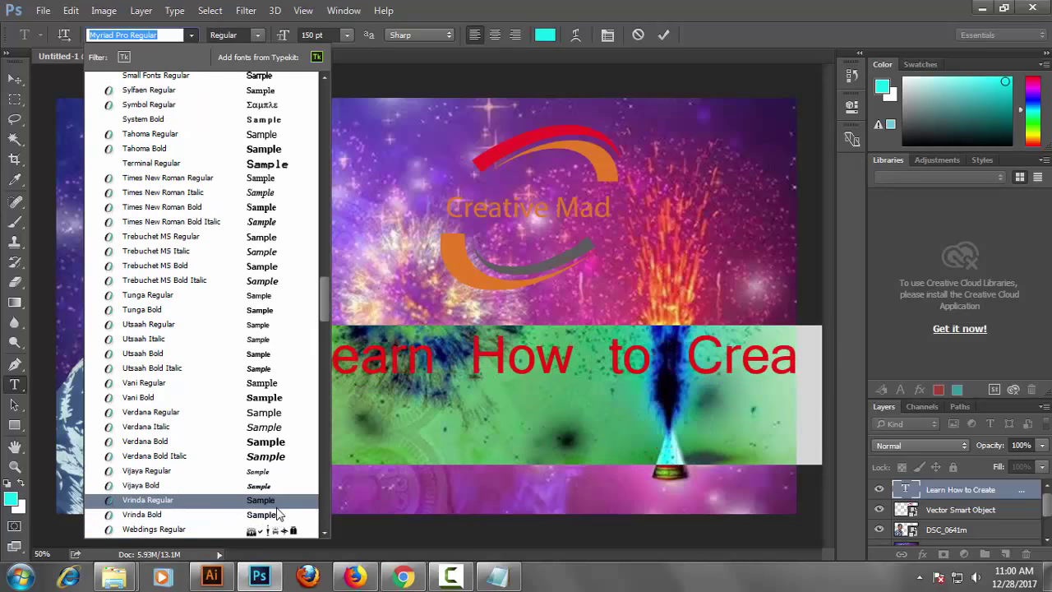
scroll(277, 517, down, 1)
scroll(278, 514, down, 1)
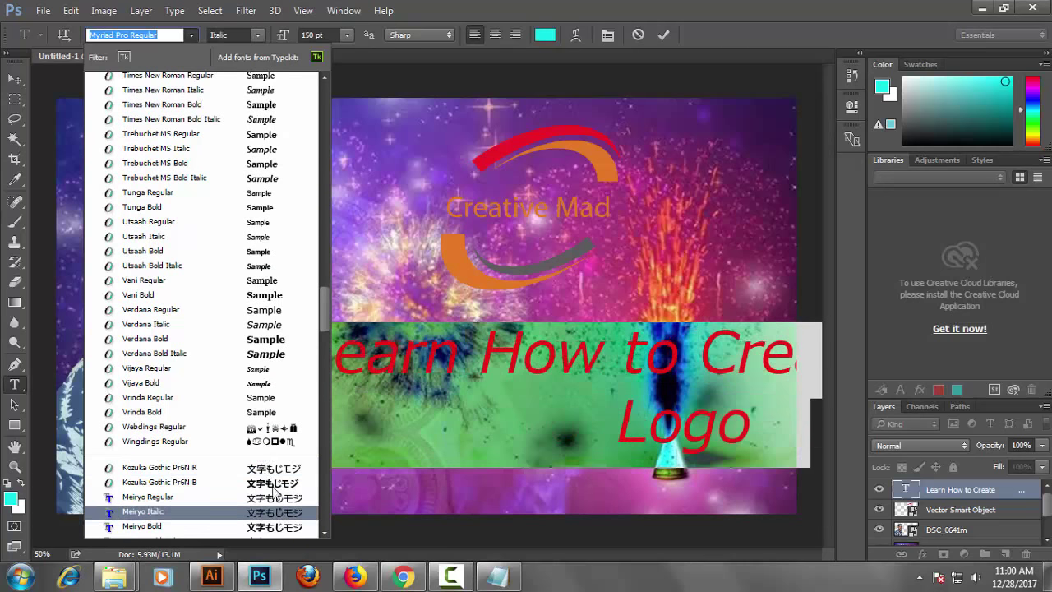
scroll(288, 511, down, 2)
scroll(290, 508, down, 1)
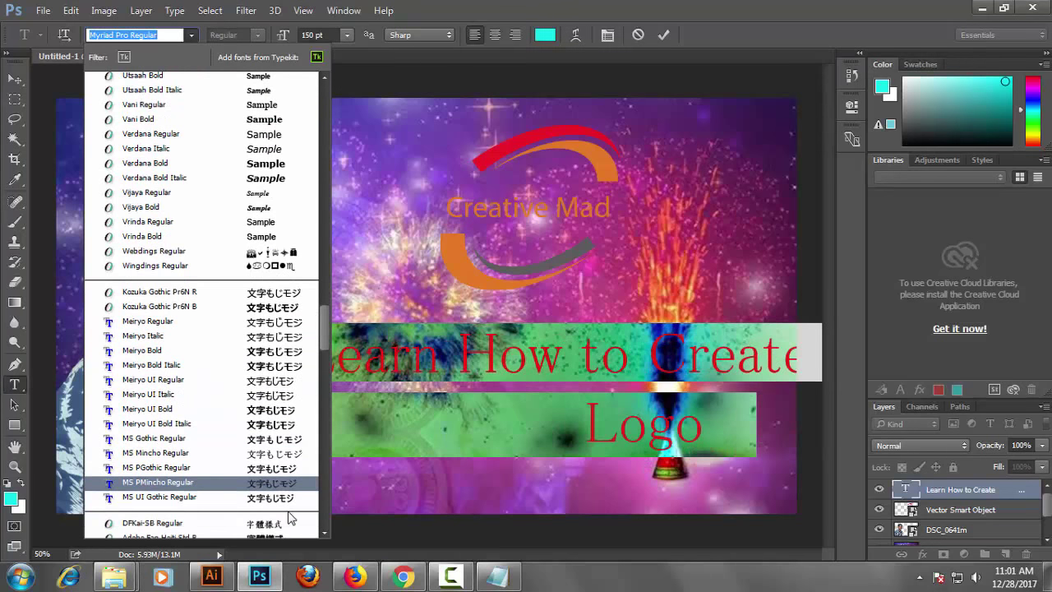
scroll(280, 329, up, 1)
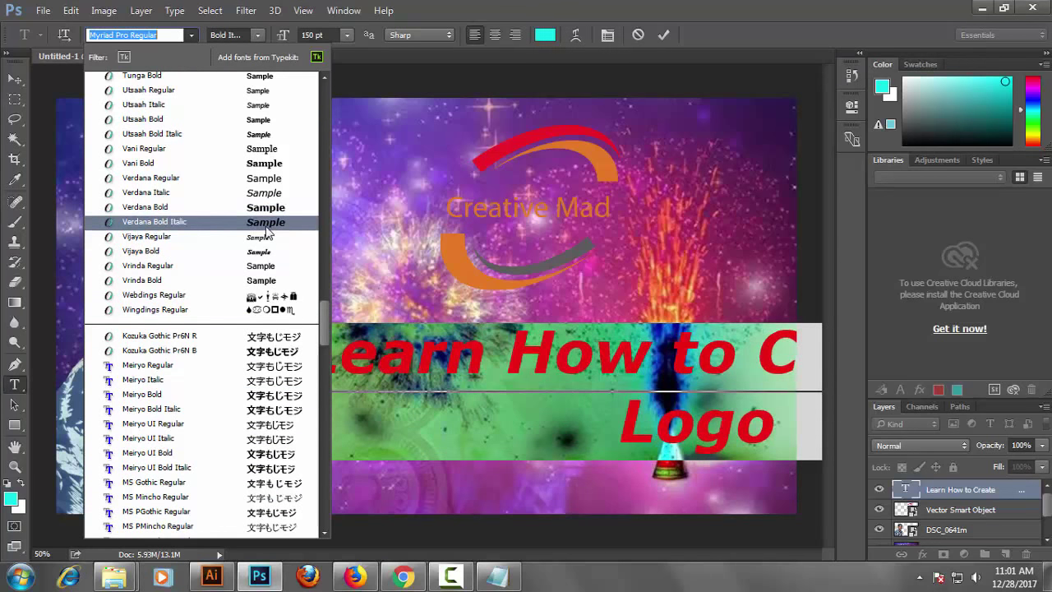
click(266, 222)
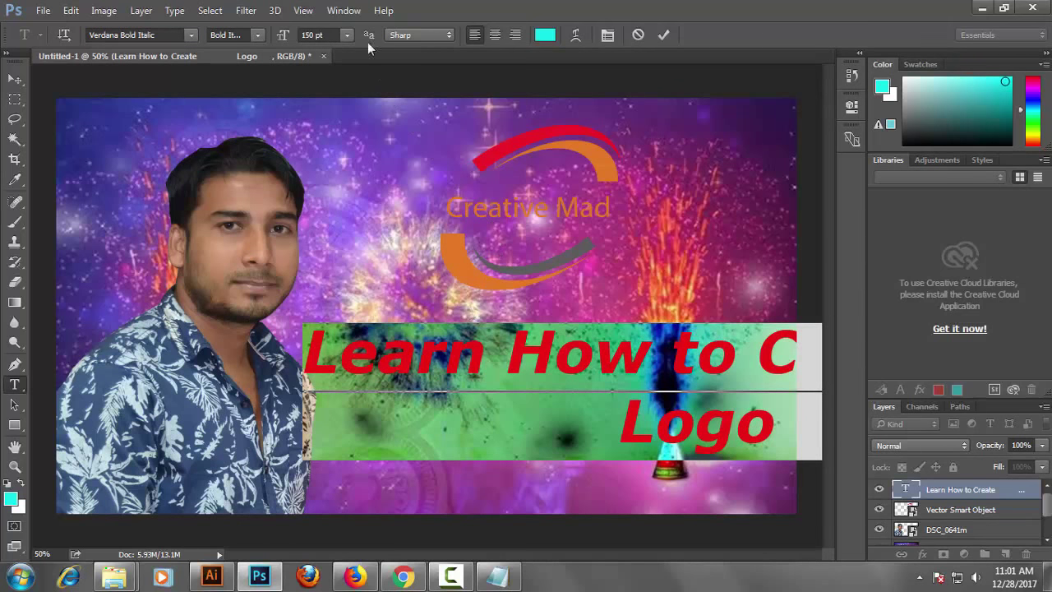
Step: Keep the 150 pt size, confirm the Bold Italic style and commit the text
click(347, 32)
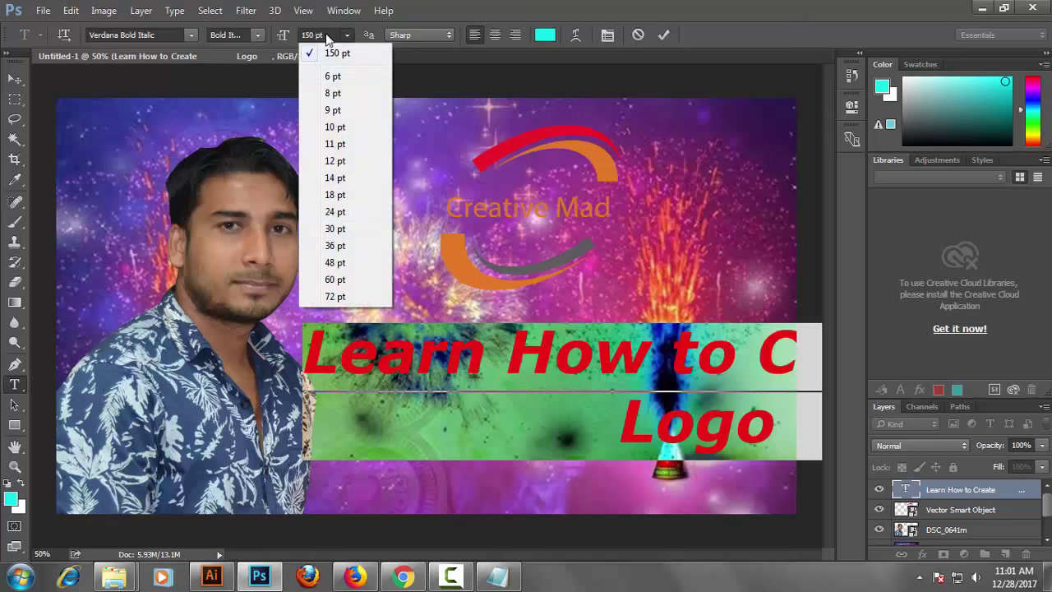
click(328, 36)
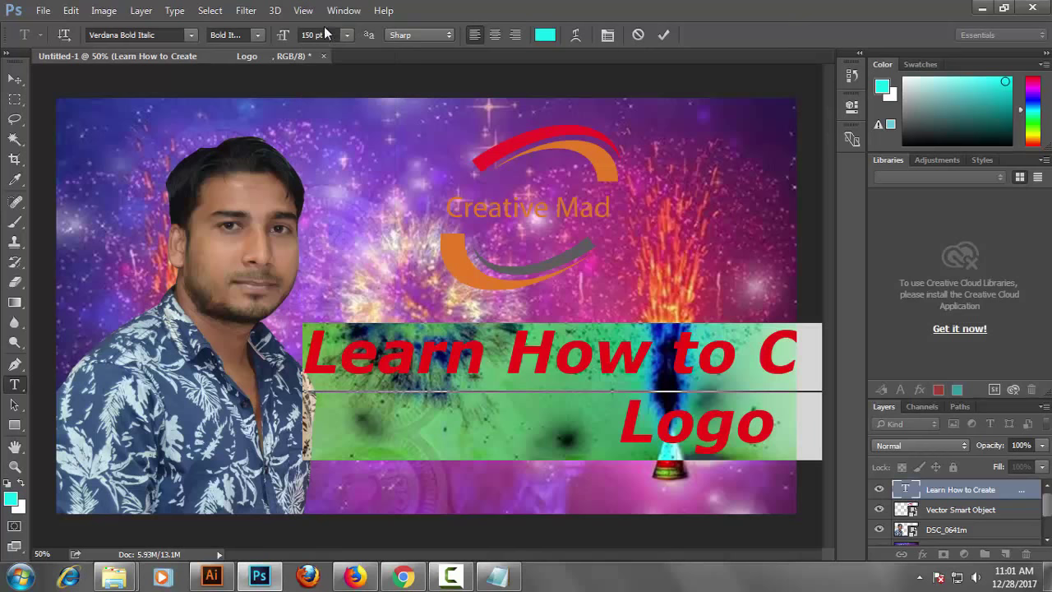
click(258, 35)
click(248, 62)
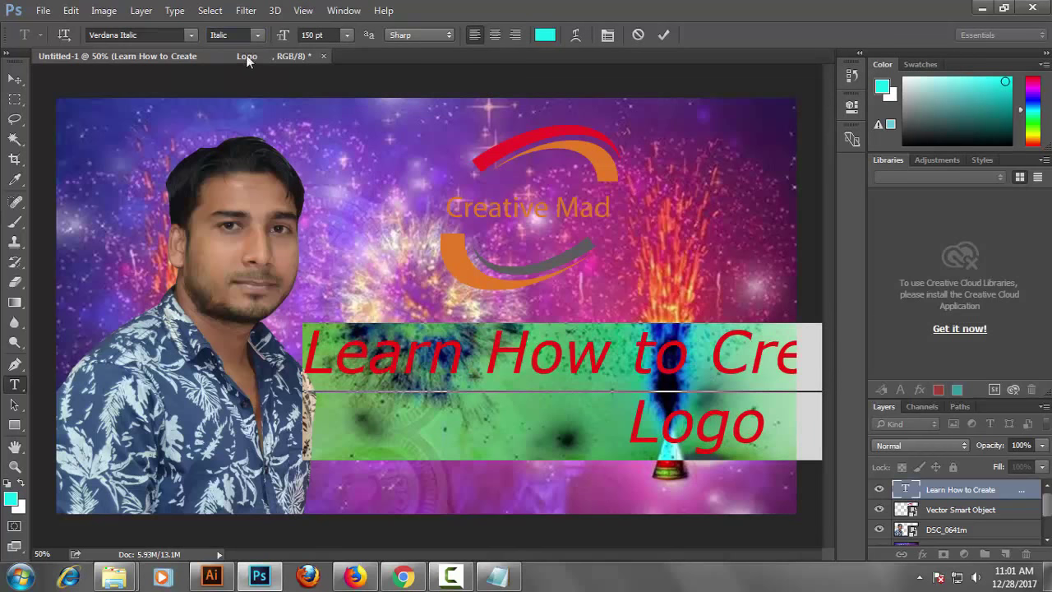
click(258, 36)
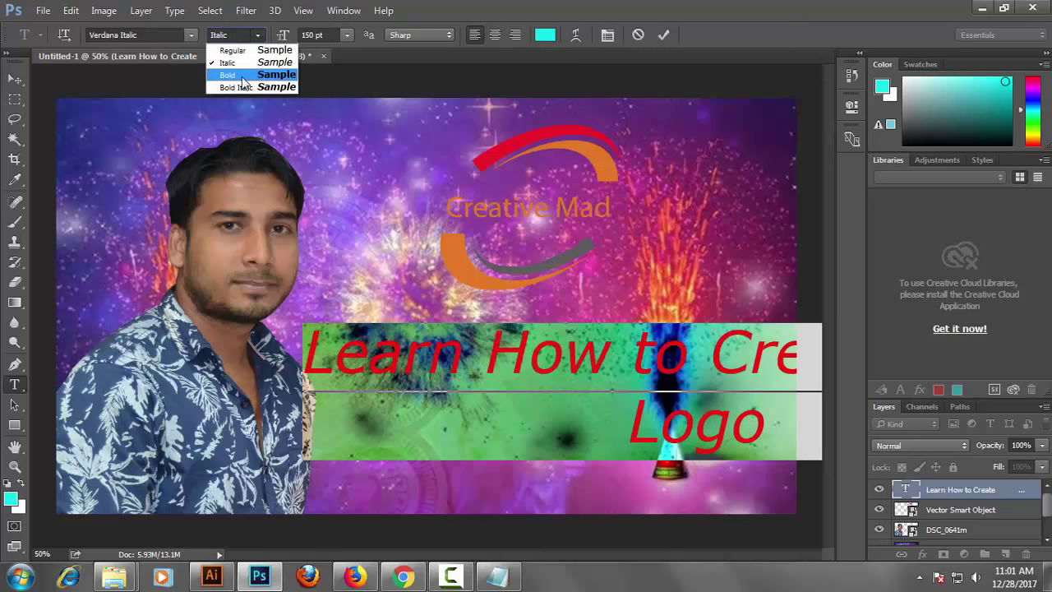
click(241, 87)
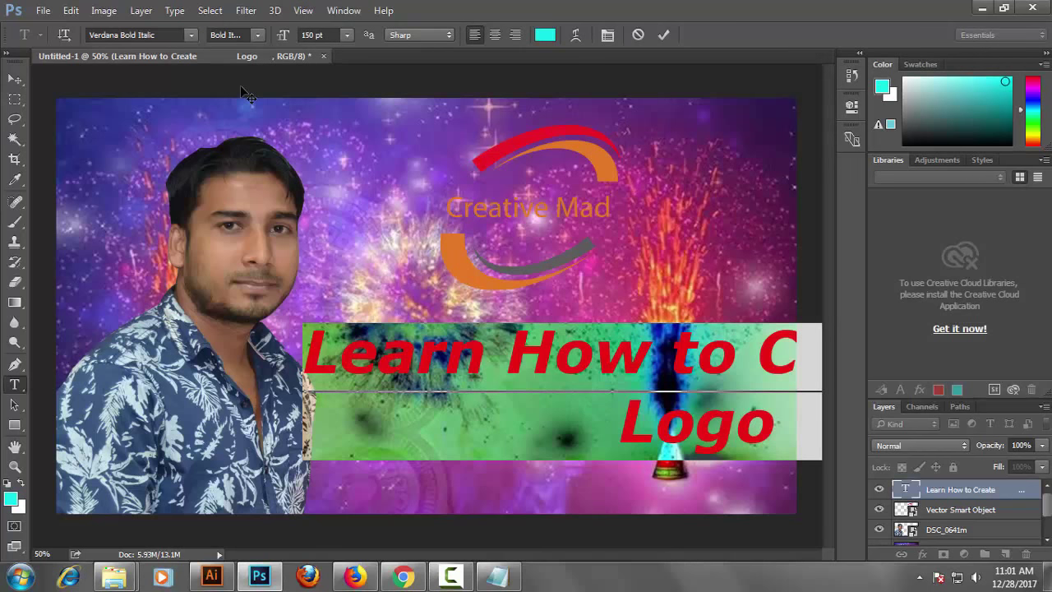
click(665, 35)
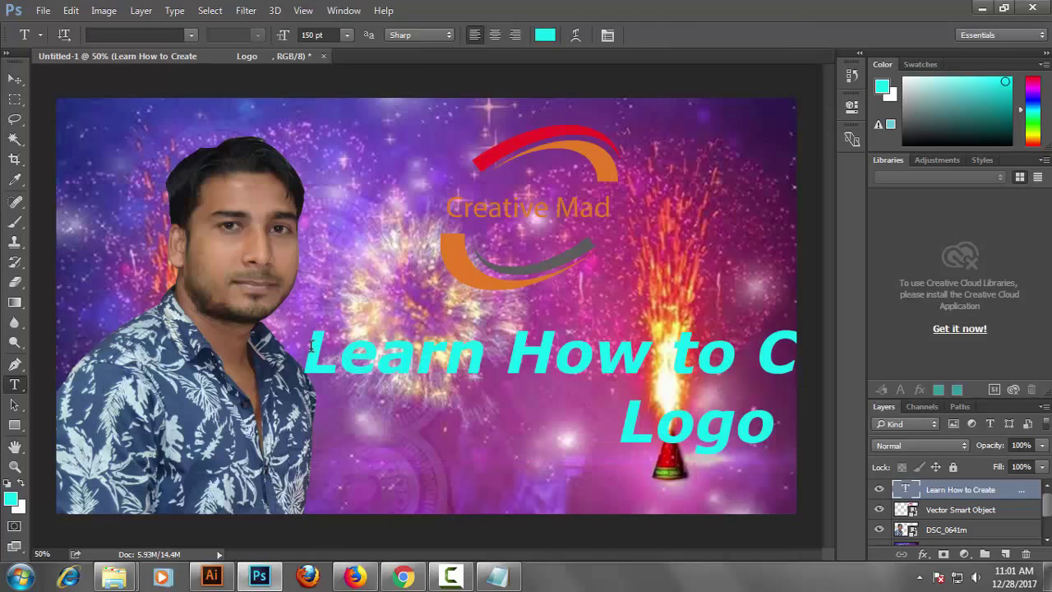
Step: Break 'Create' onto its own line, making the headline three lines
mouse_move(310, 346)
mouse_down()
mouse_move(680, 446)
mouse_move(657, 446)
mouse_up()
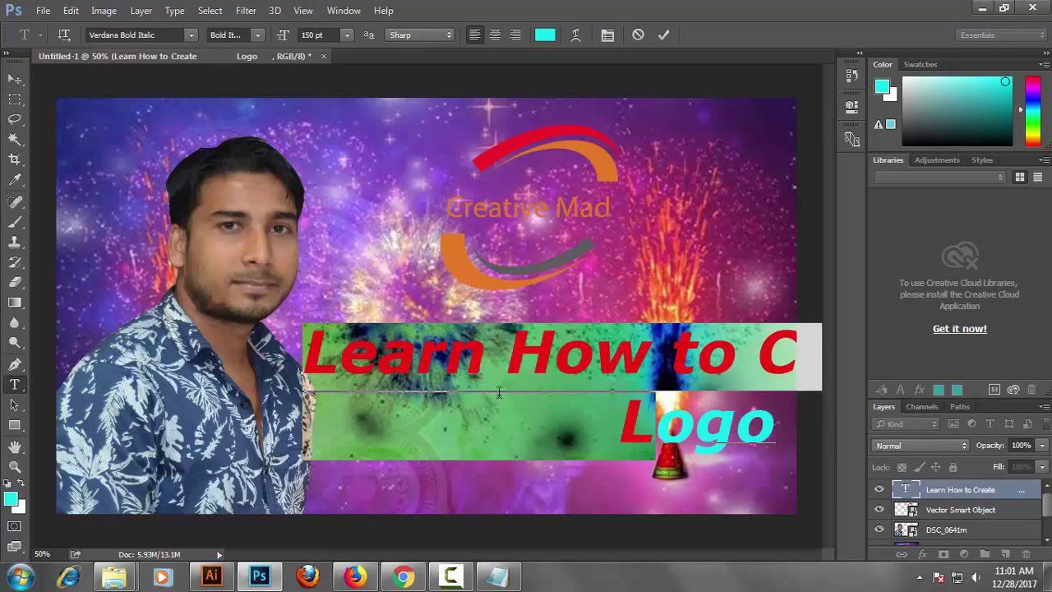
click(663, 37)
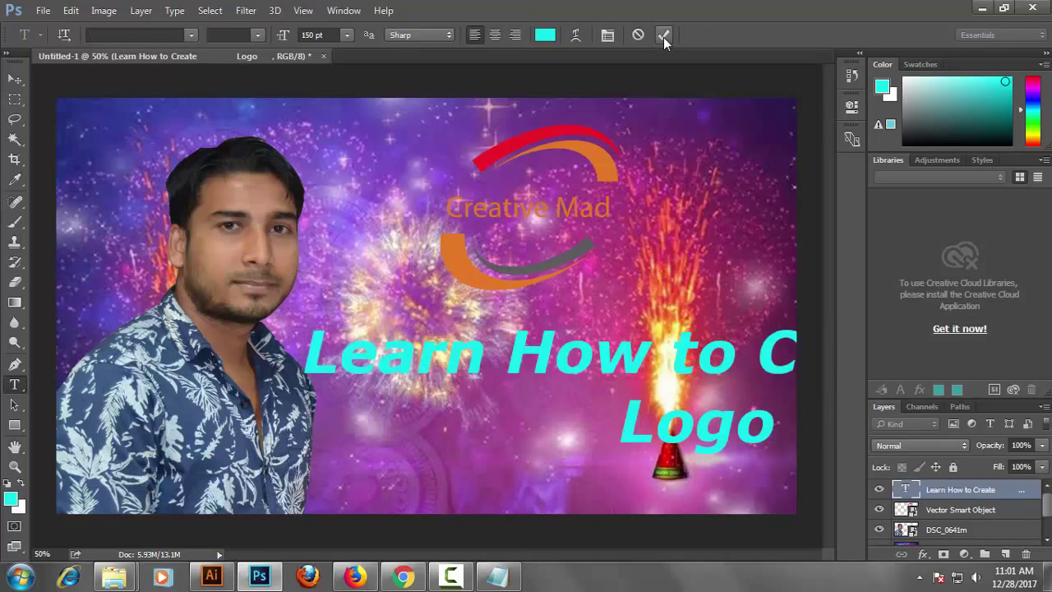
click(761, 351)
key(Return)
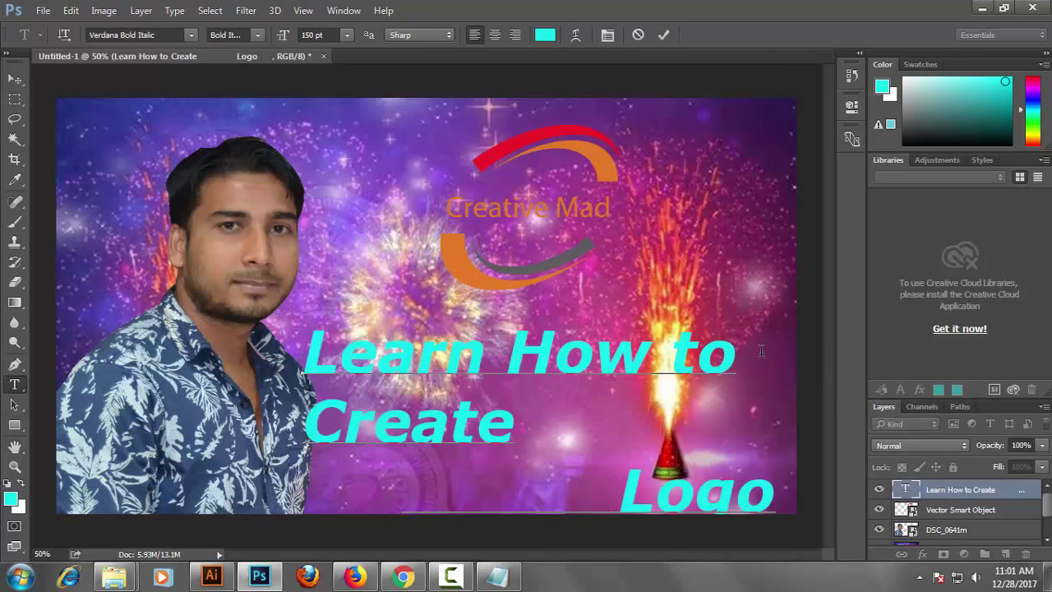
Step: Indent the Create and Logo lines rightward, trimming extra spaces before 'Logo'
click(617, 481)
key(BackSpace)
key(BackSpace)
key(BackSpace)
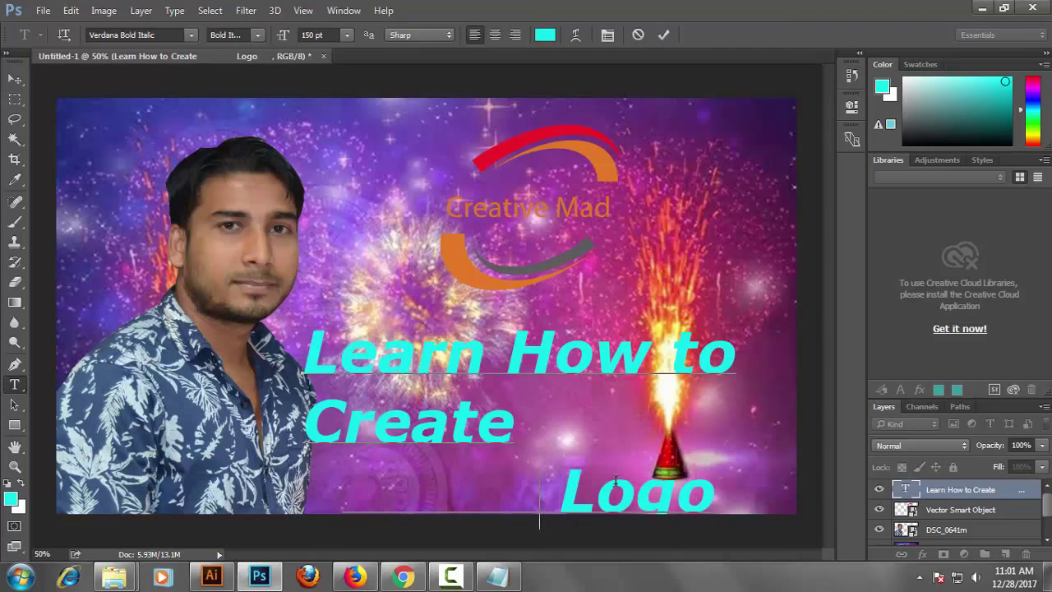
key(BackSpace)
key(BackSpace)
key(BackSpace)
key(BackSpace)
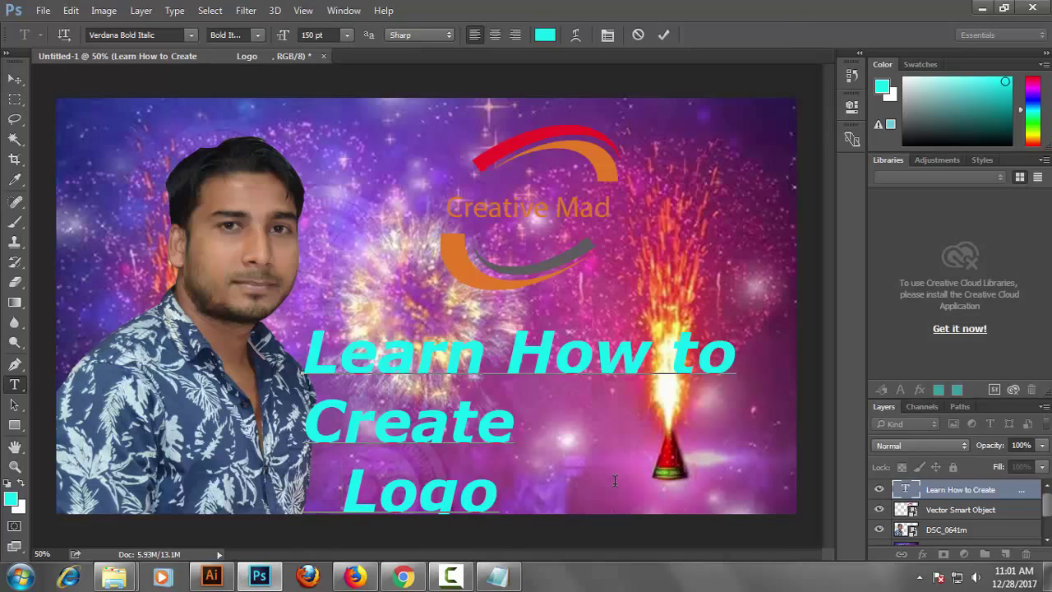
key(BackSpace)
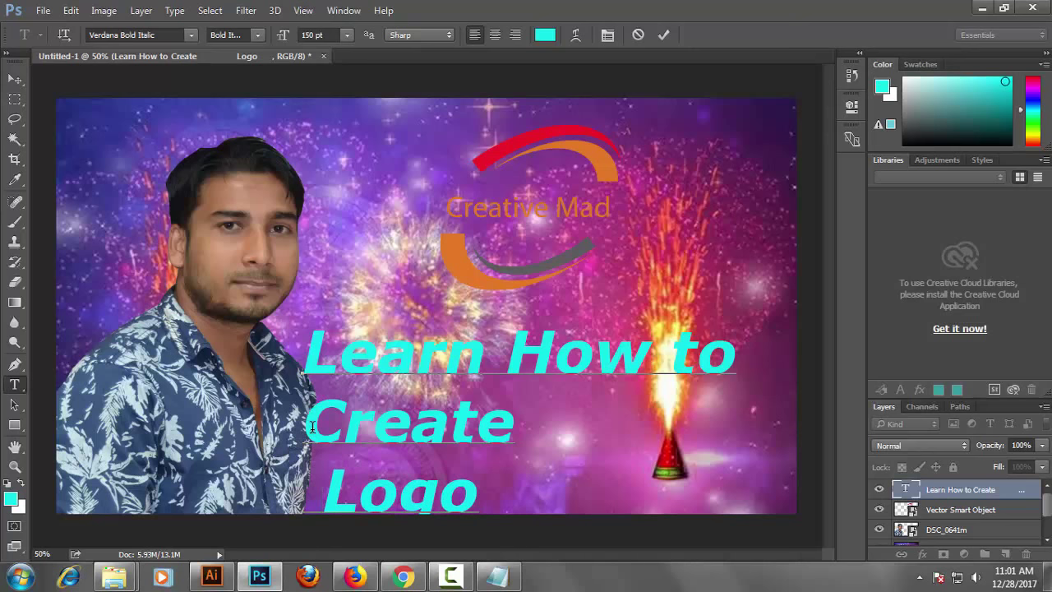
click(307, 427)
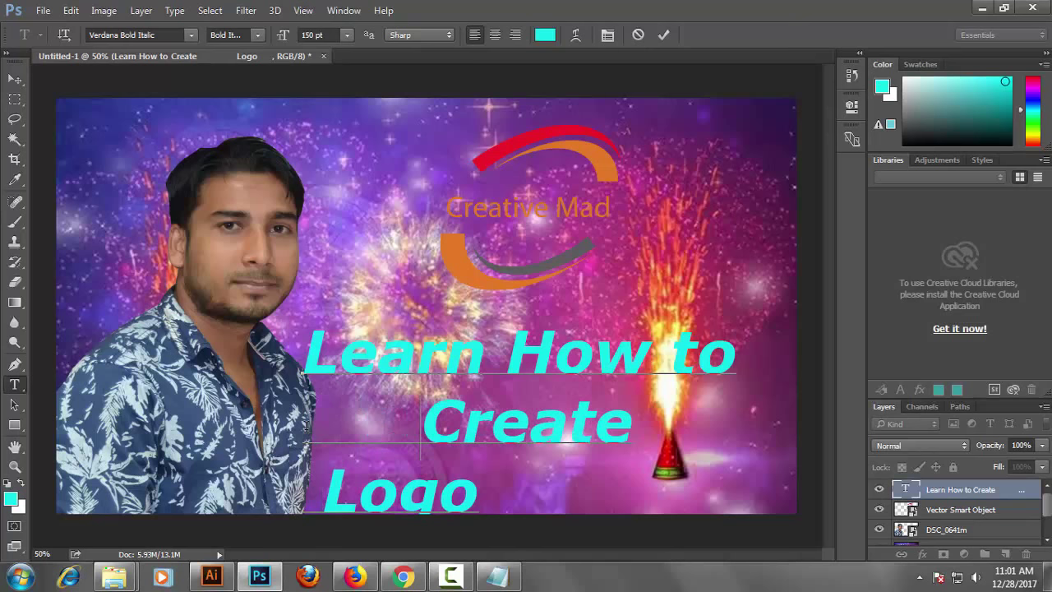
click(325, 491)
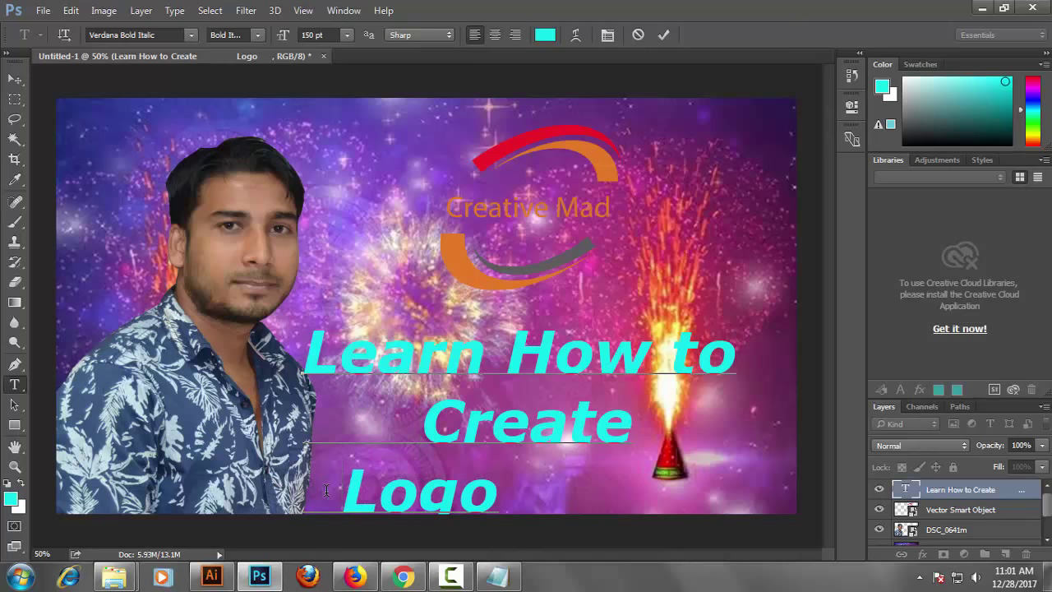
key(BackSpace)
key(BackSpace)
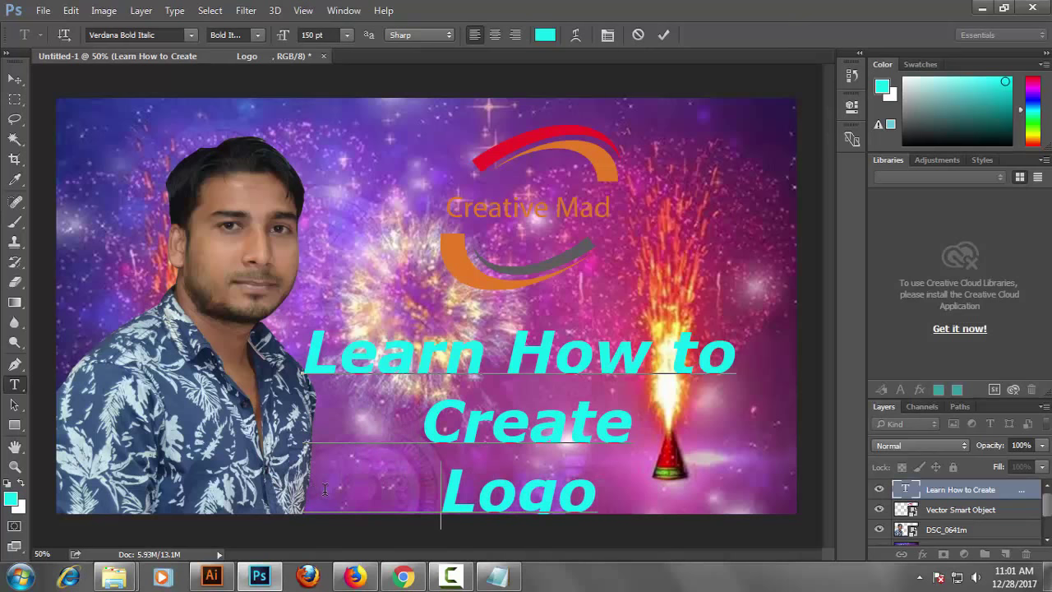
Step: Colour the headline word 'Create' red and commit the text edit
drag(421, 429, 633, 436)
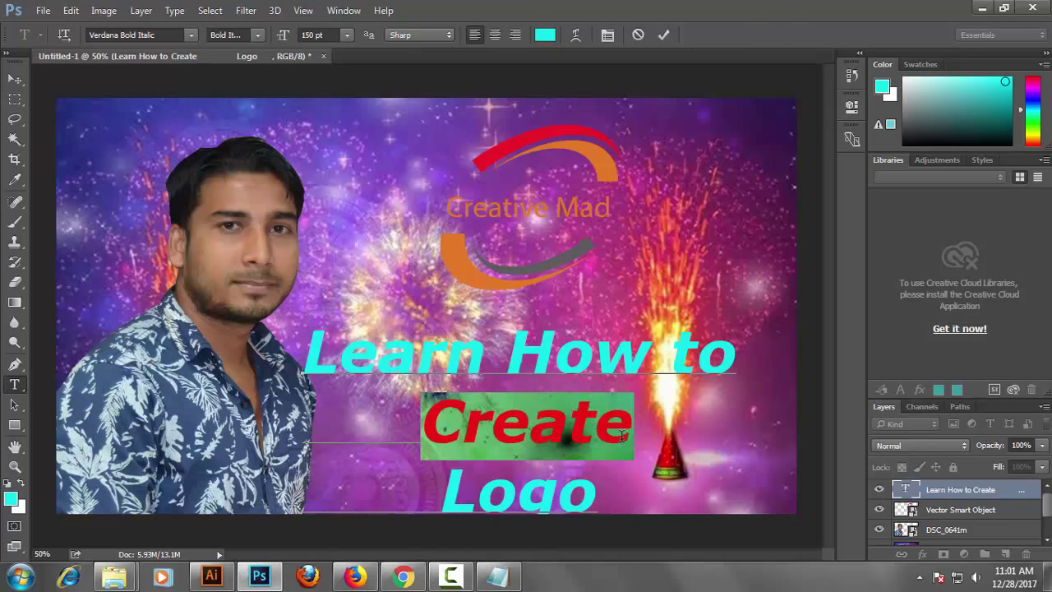
click(12, 498)
drag(546, 148, 538, 132)
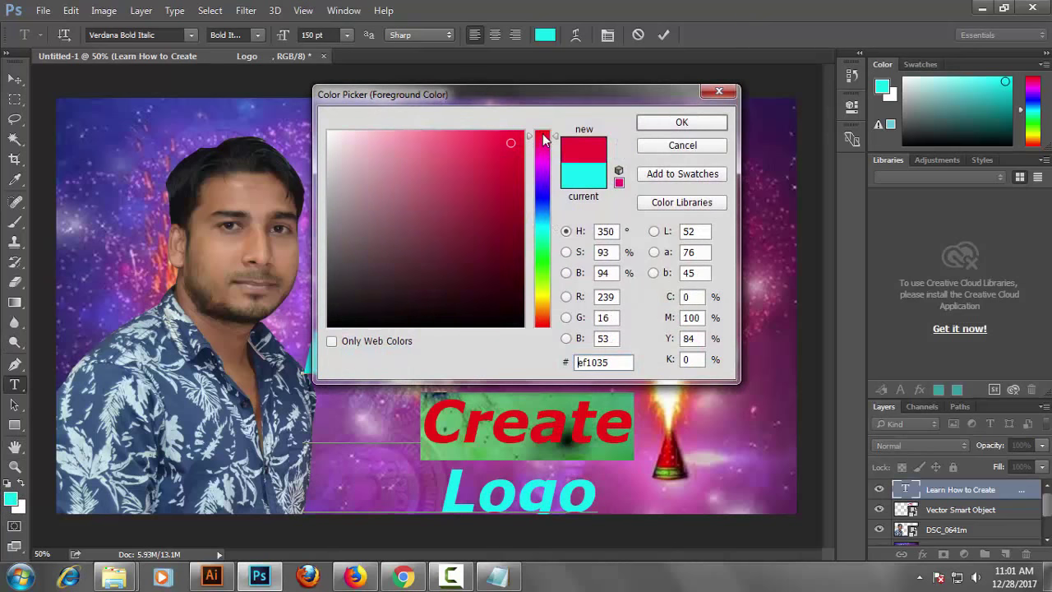
click(657, 123)
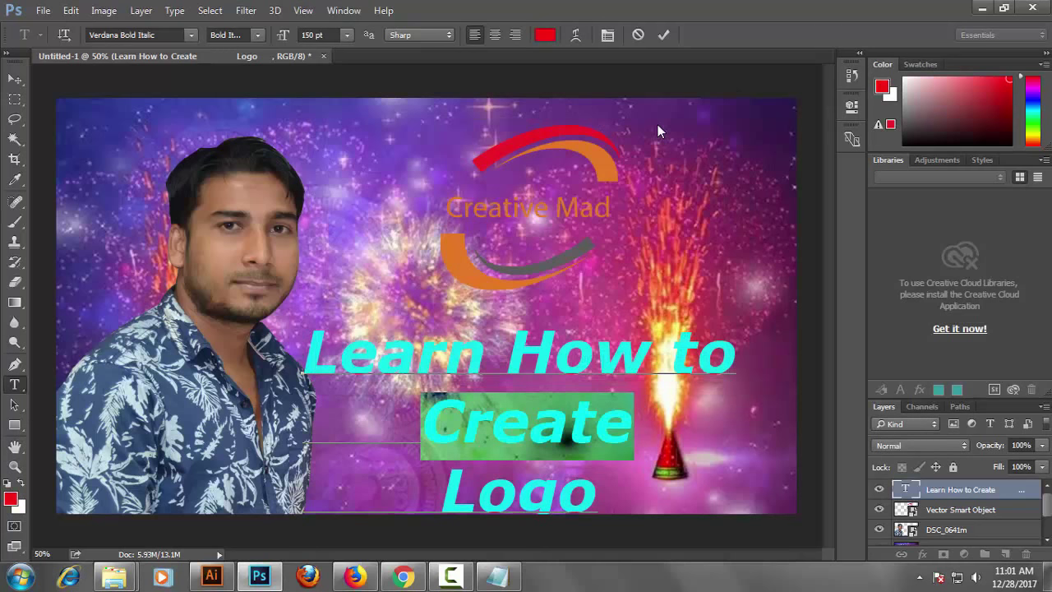
click(666, 33)
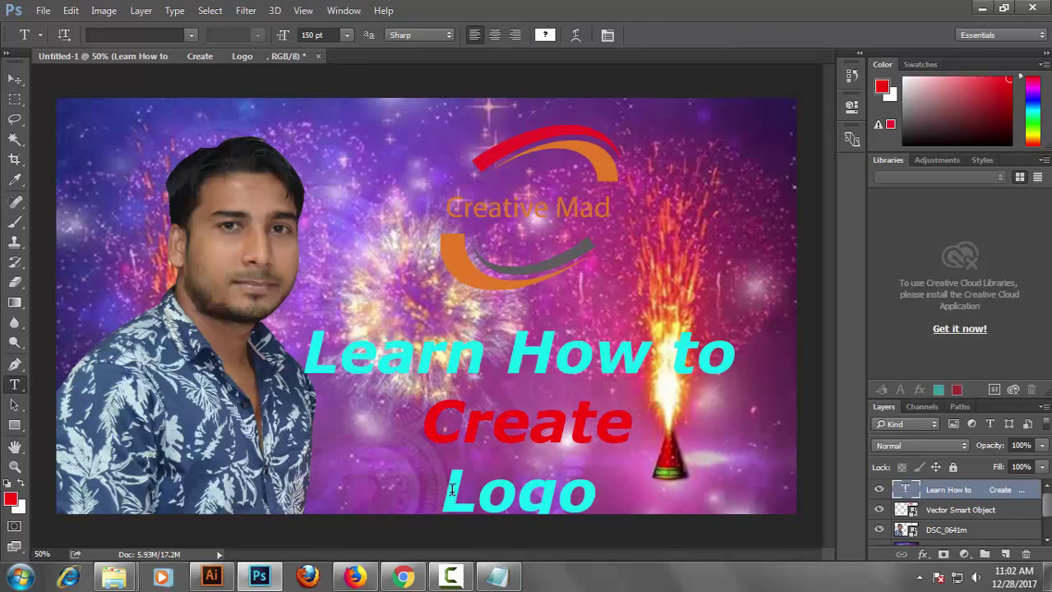
Step: Set the word 'Logo' to 145 pt and commit
drag(449, 492, 582, 495)
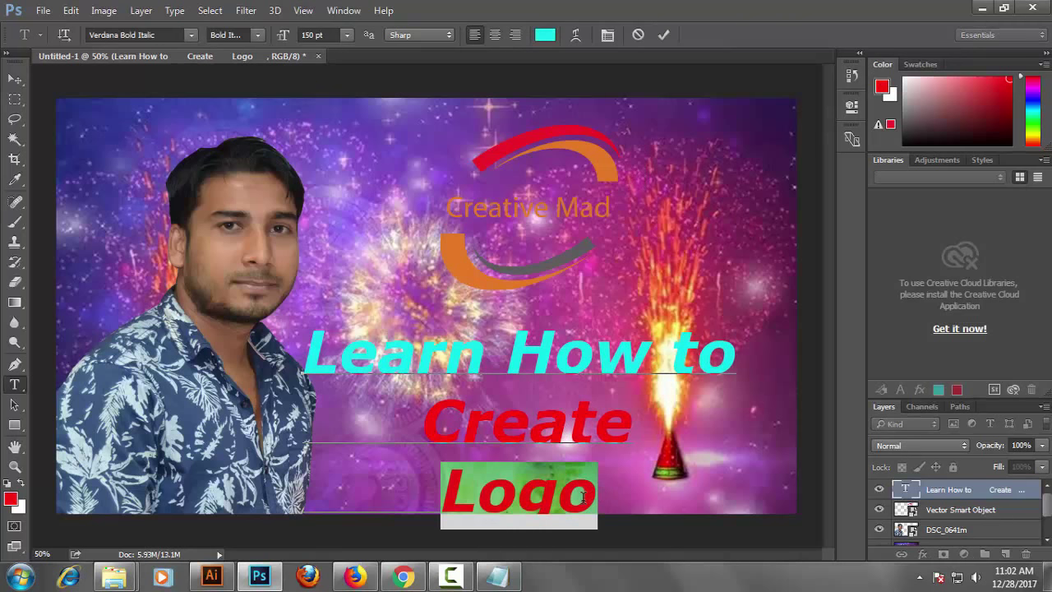
key(Left)
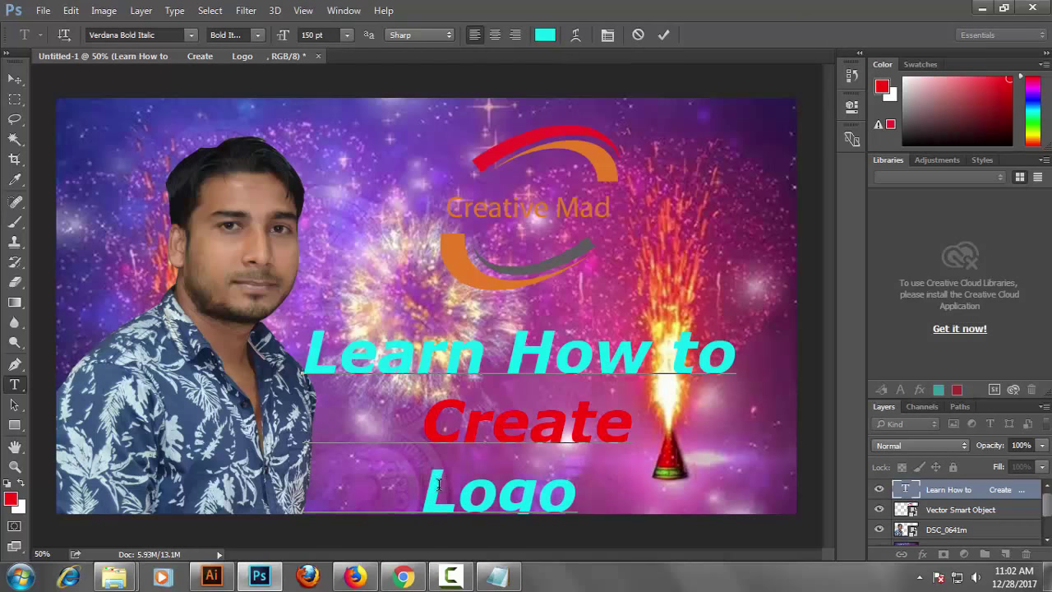
drag(448, 487, 594, 499)
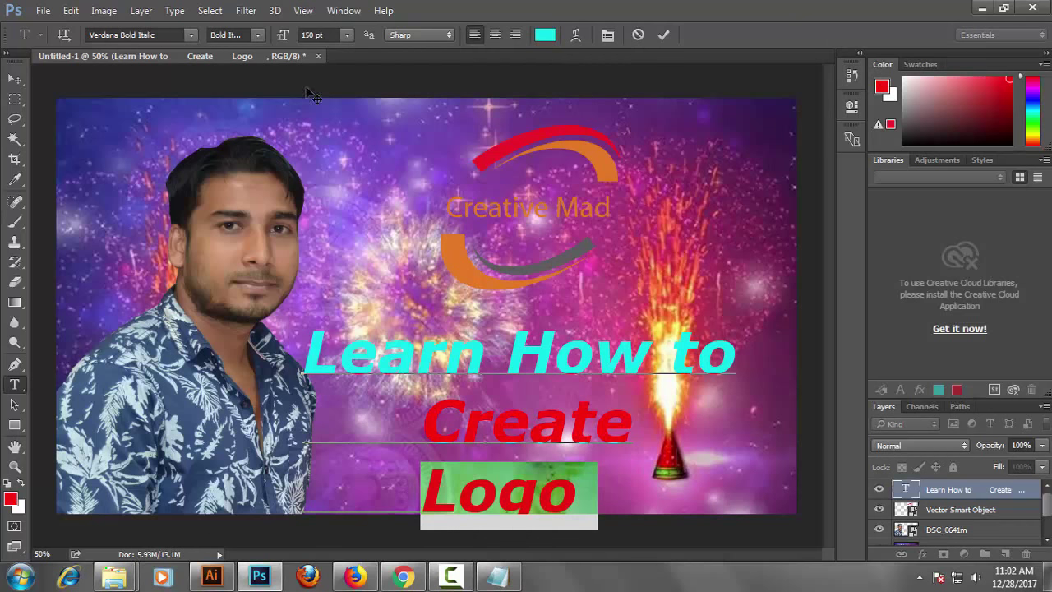
click(319, 35)
text(1)
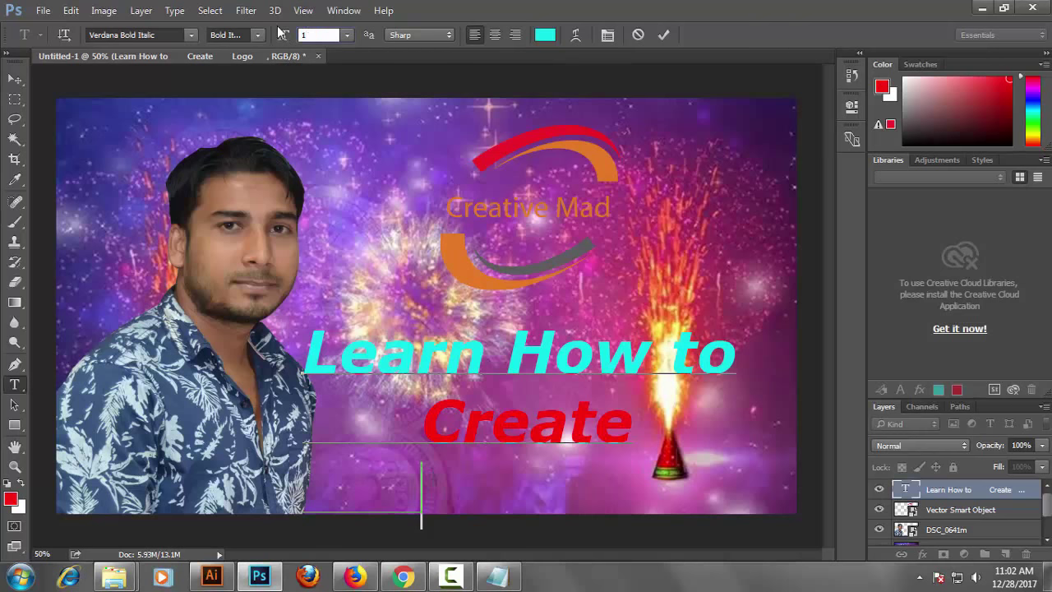
text(45)
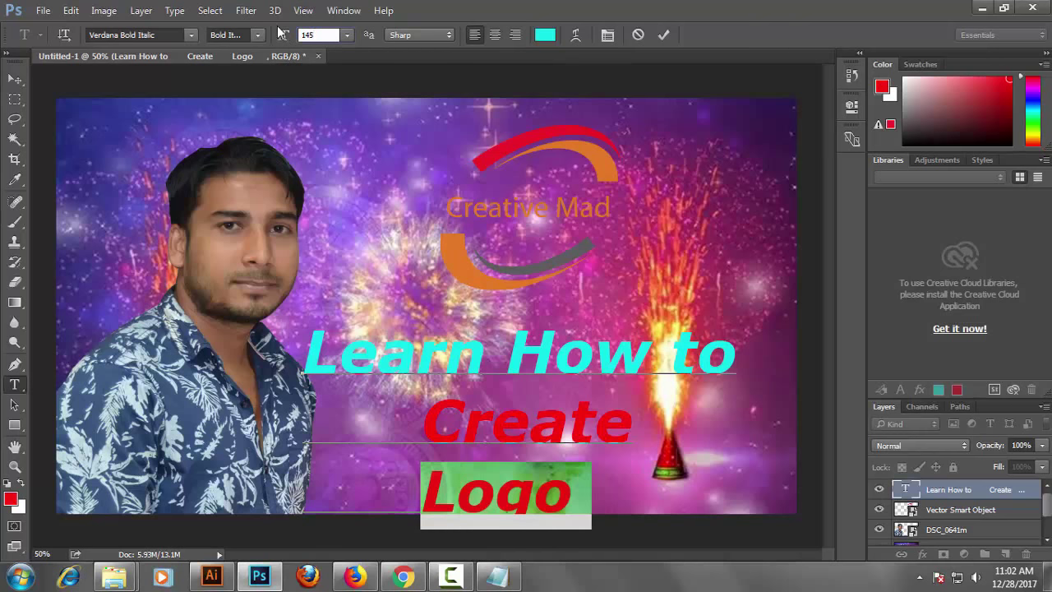
key(Return)
click(670, 34)
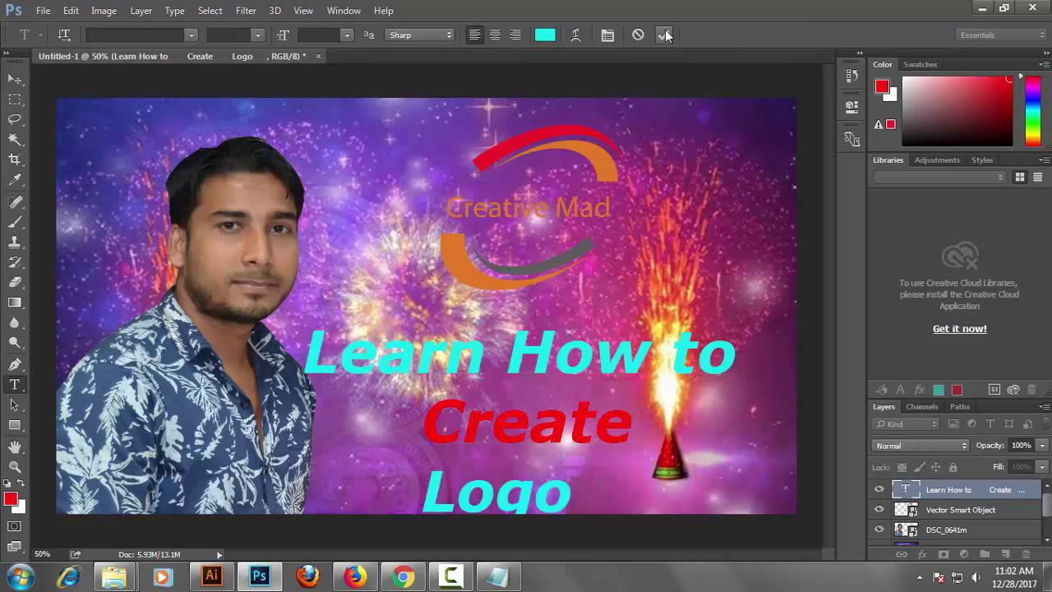
Step: Reduce 'Logo' further to 140 pt and commit
drag(421, 493, 576, 493)
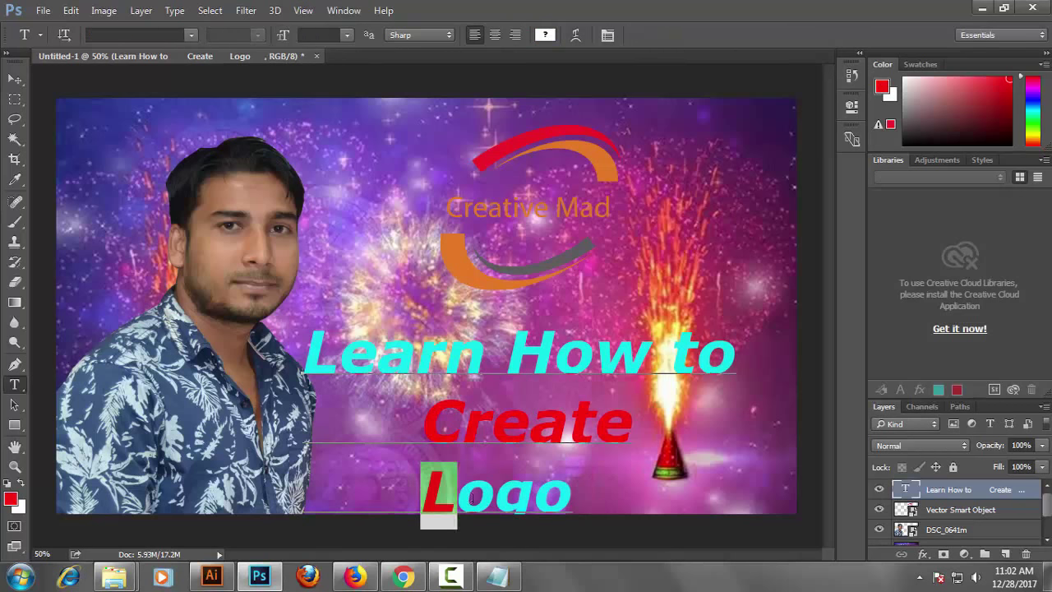
click(320, 35)
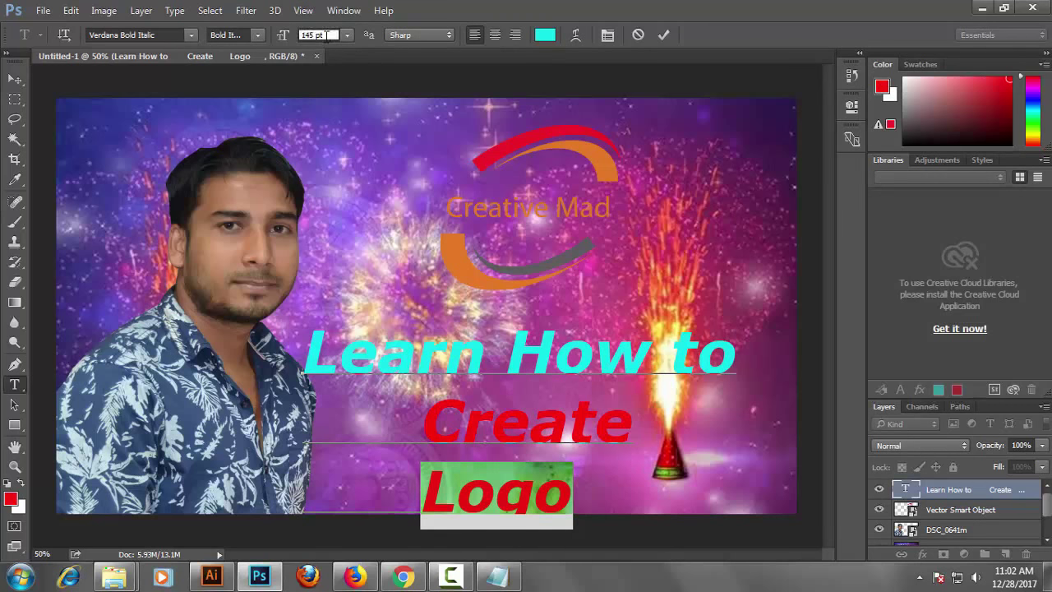
text(140)
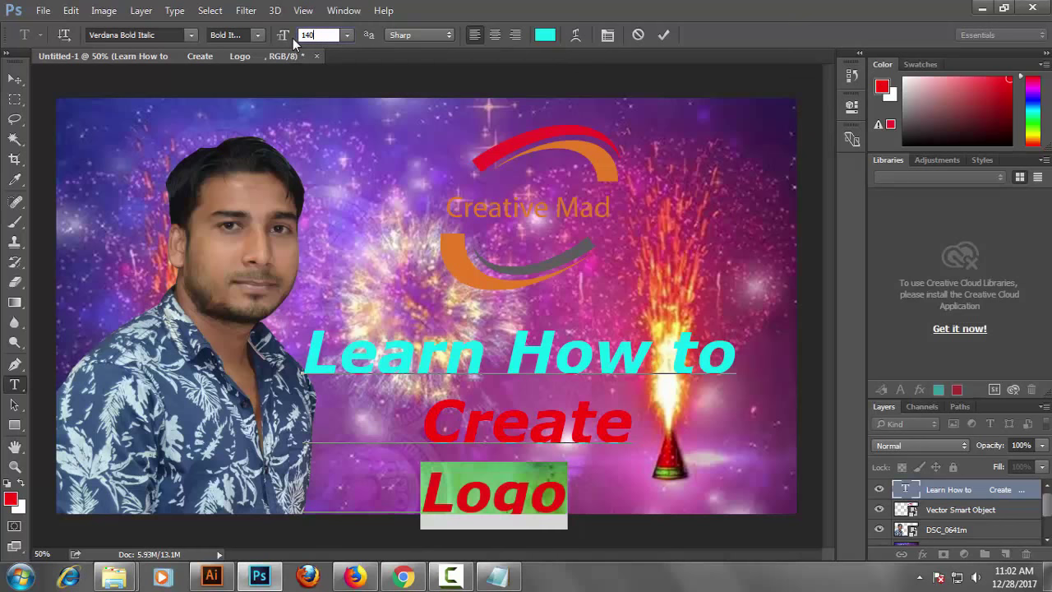
key(Return)
click(664, 34)
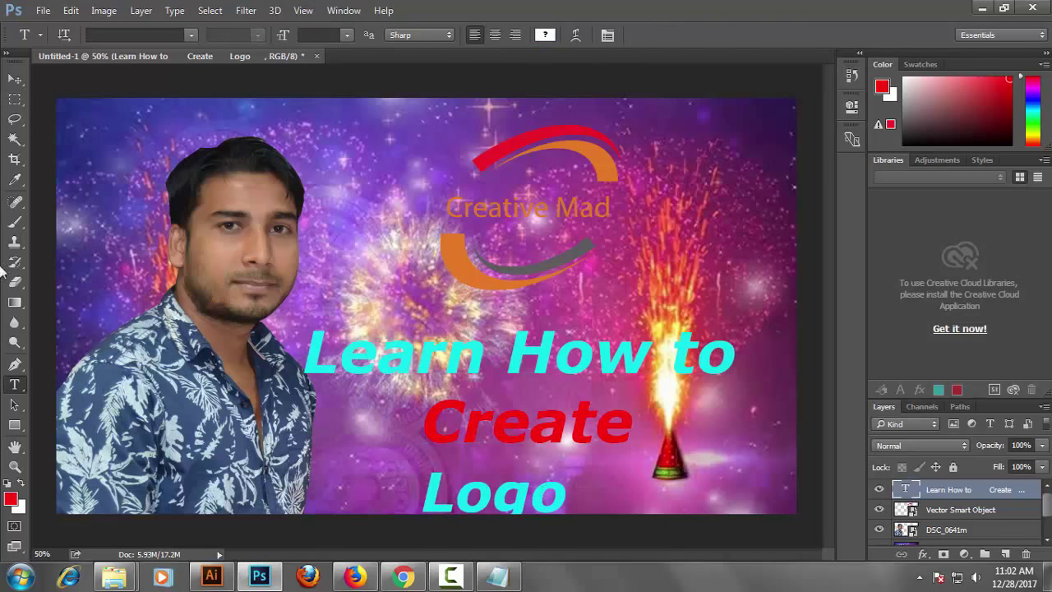
Step: Nudge the headline layer slightly up and left with the Move tool, then deselect it
click(15, 79)
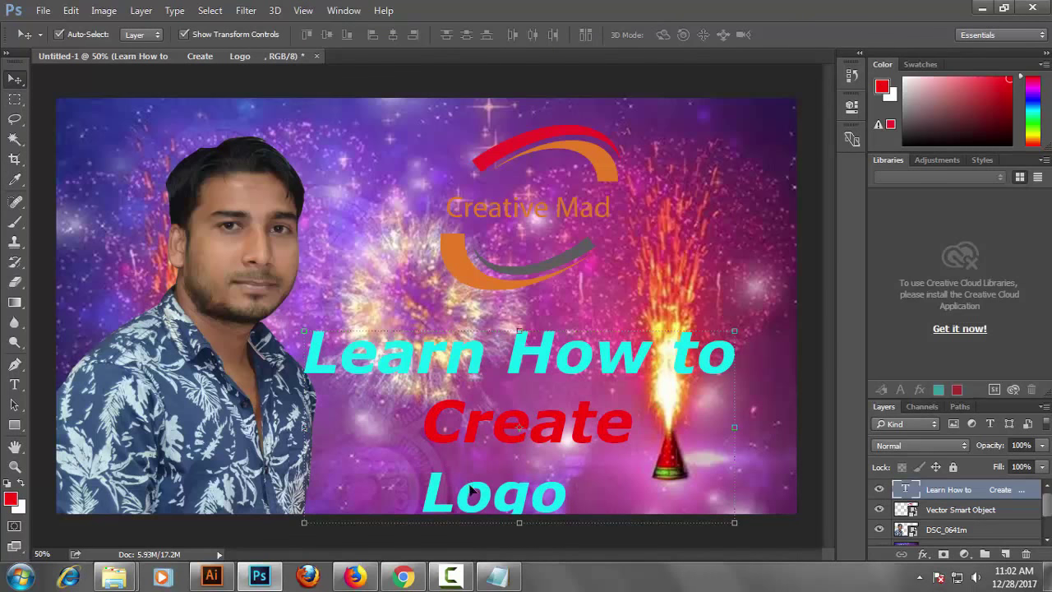
drag(471, 488, 480, 479)
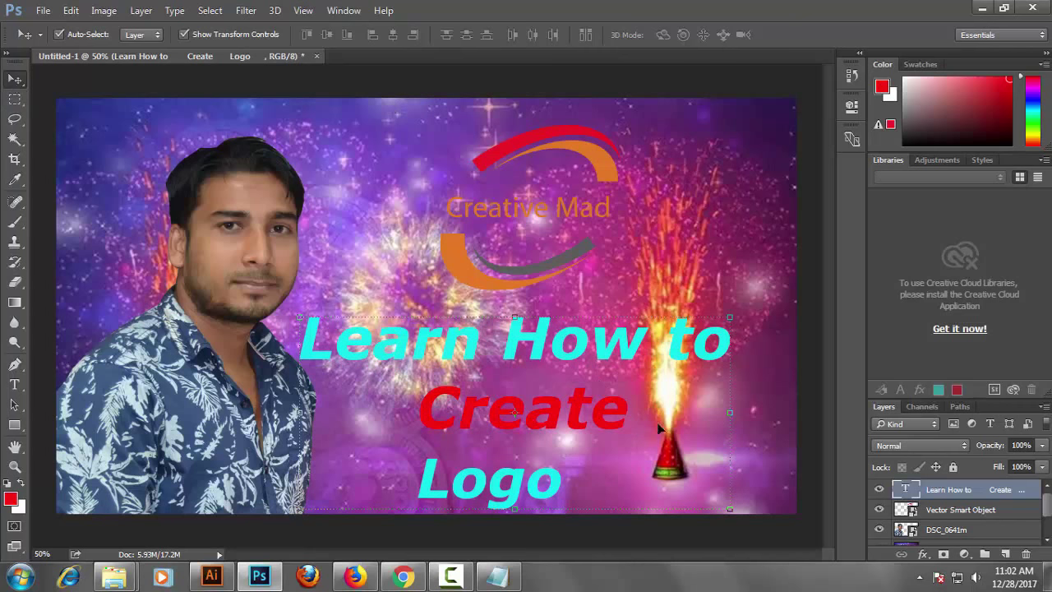
click(819, 378)
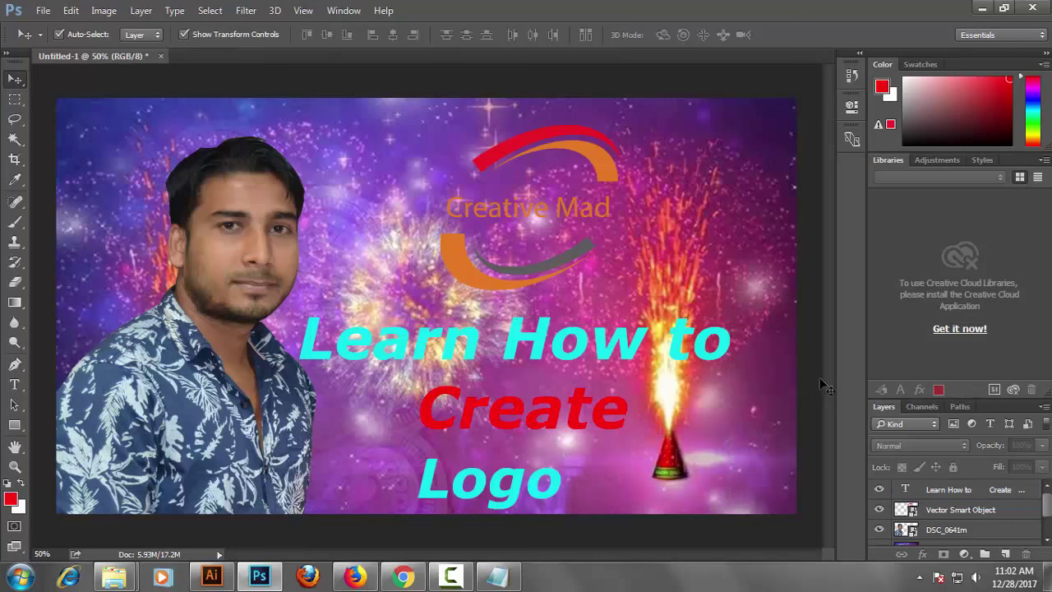
Step: Export the banner as a JPG named 'youtube thamnile' to the Desktop
click(40, 11)
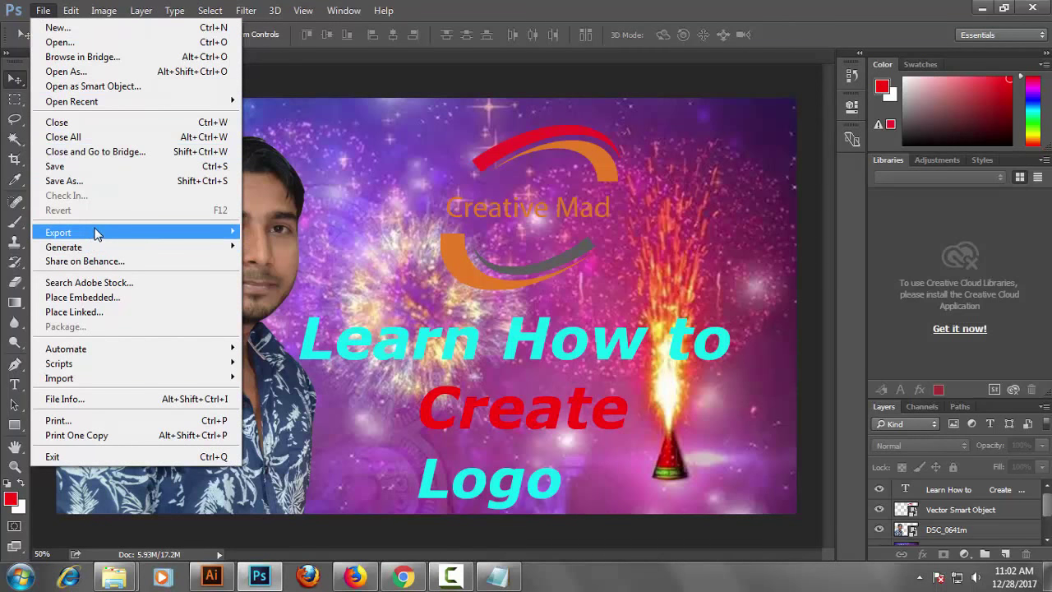
mouse_move(58, 233)
click(295, 252)
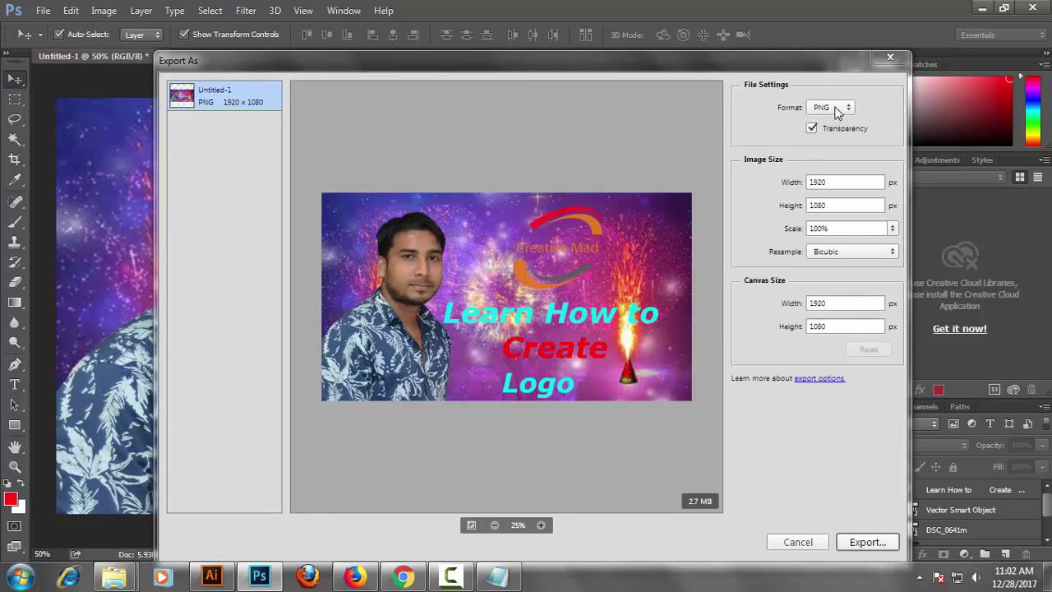
click(839, 113)
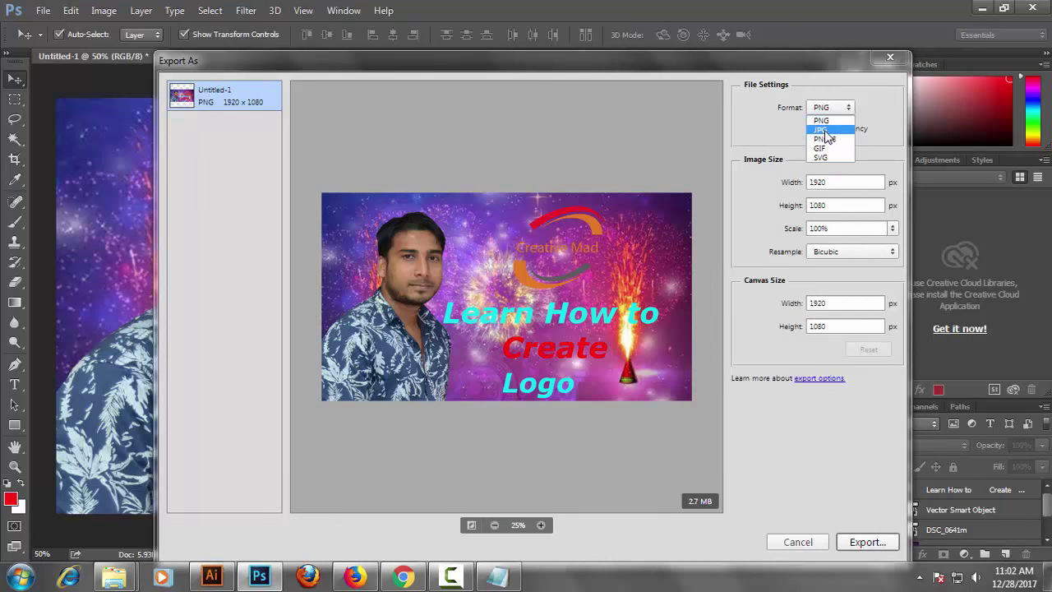
click(824, 130)
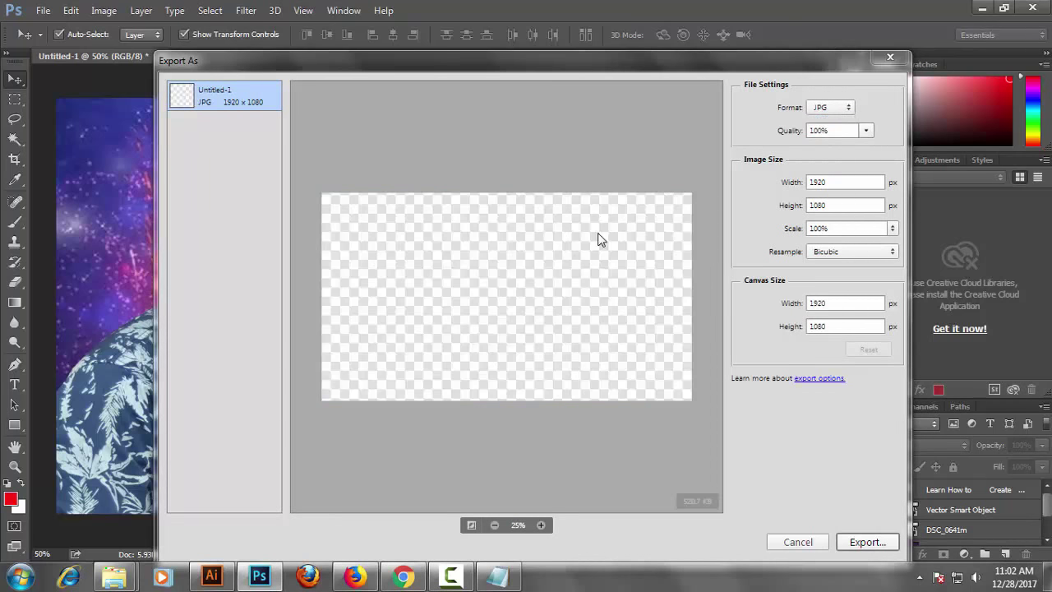
click(869, 544)
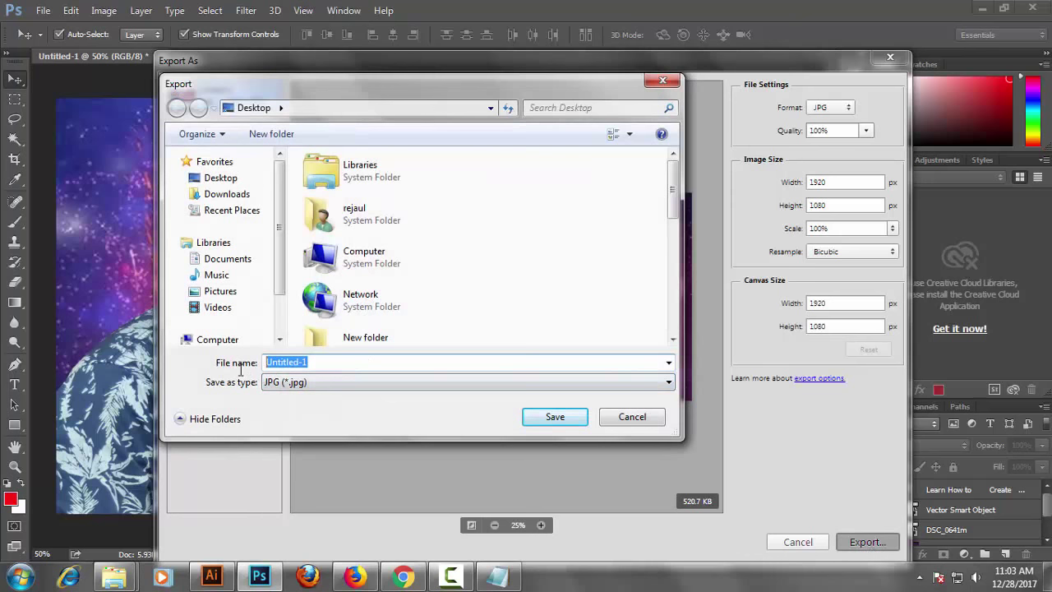
text(youtube thamnile)
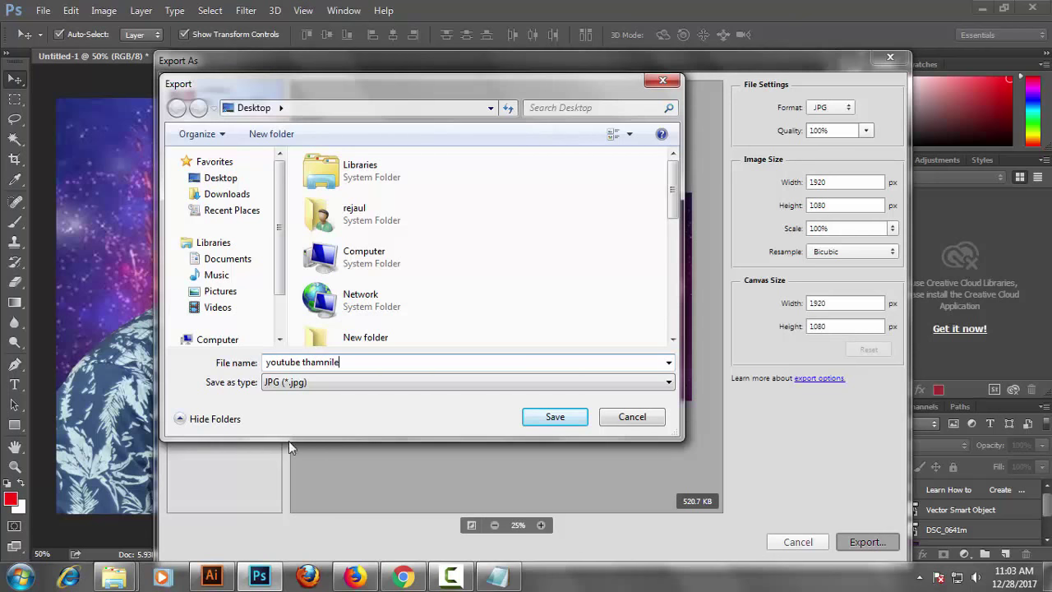
click(545, 418)
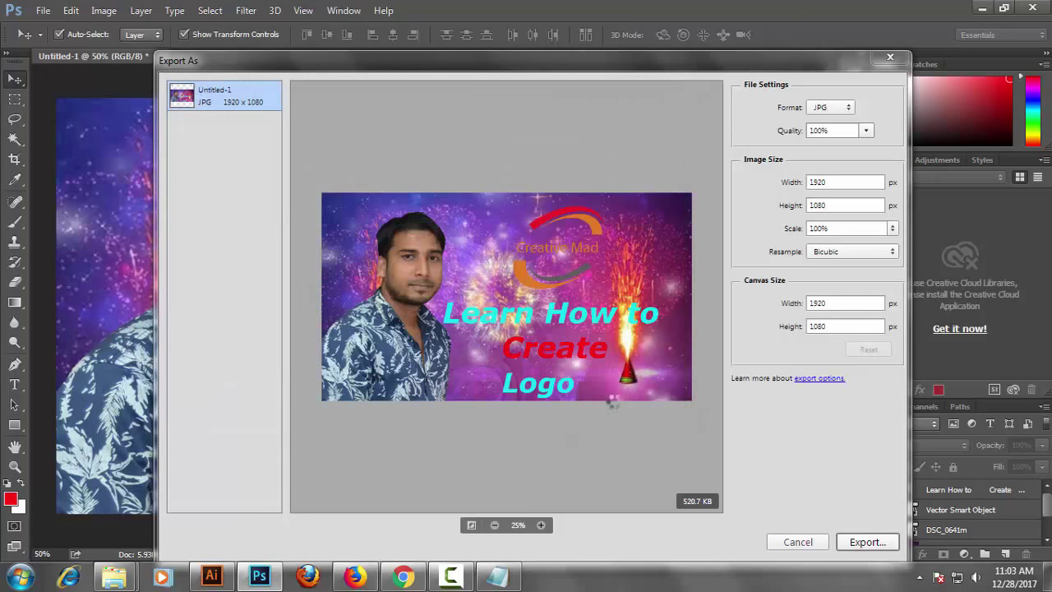
Step: Minimise Photoshop and Illustrator to reveal the desktop and recorder controls
click(982, 8)
click(982, 8)
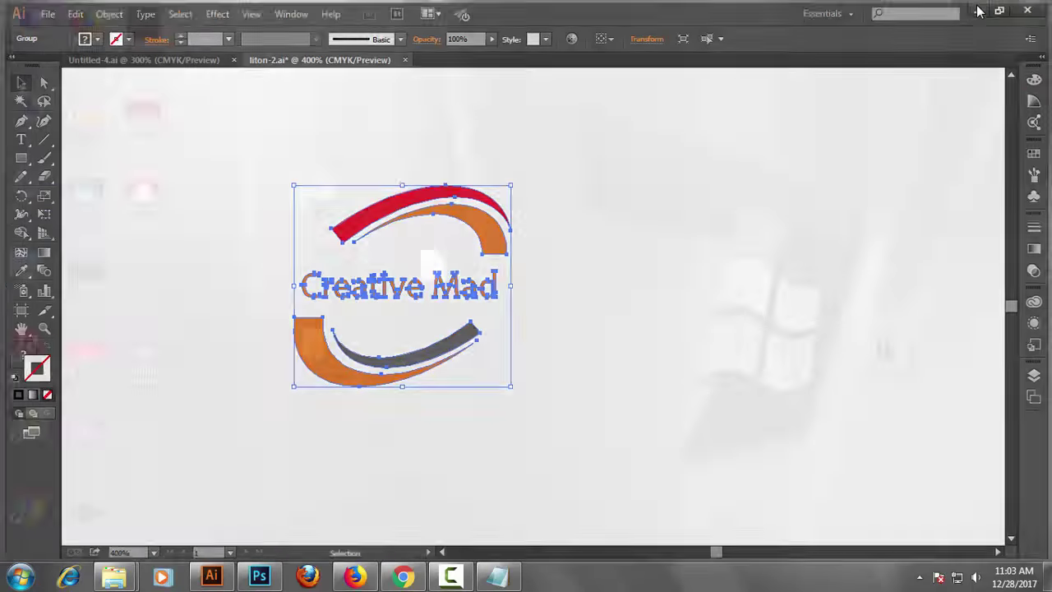
click(450, 576)
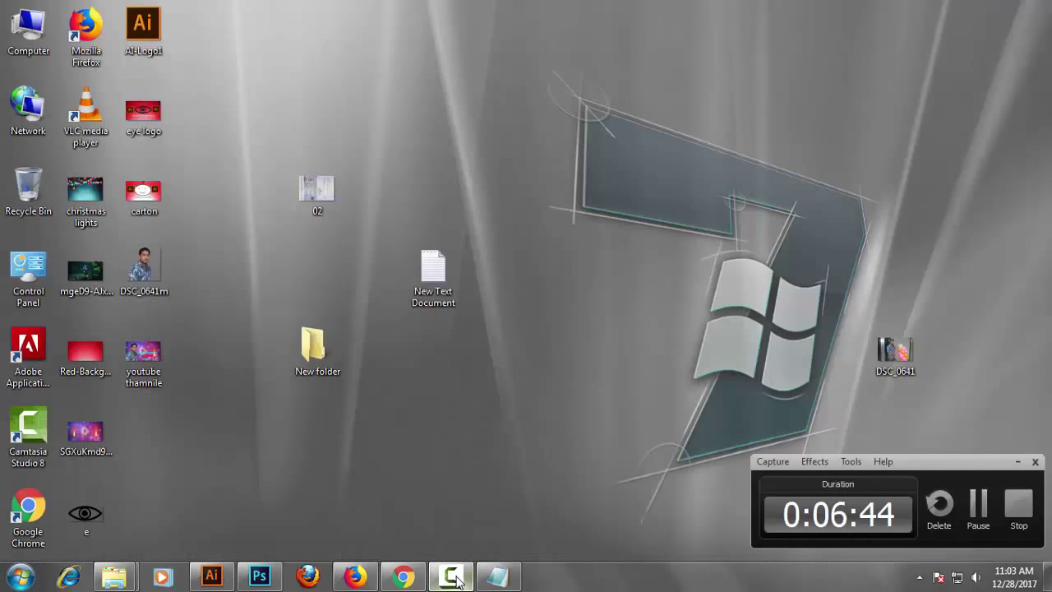